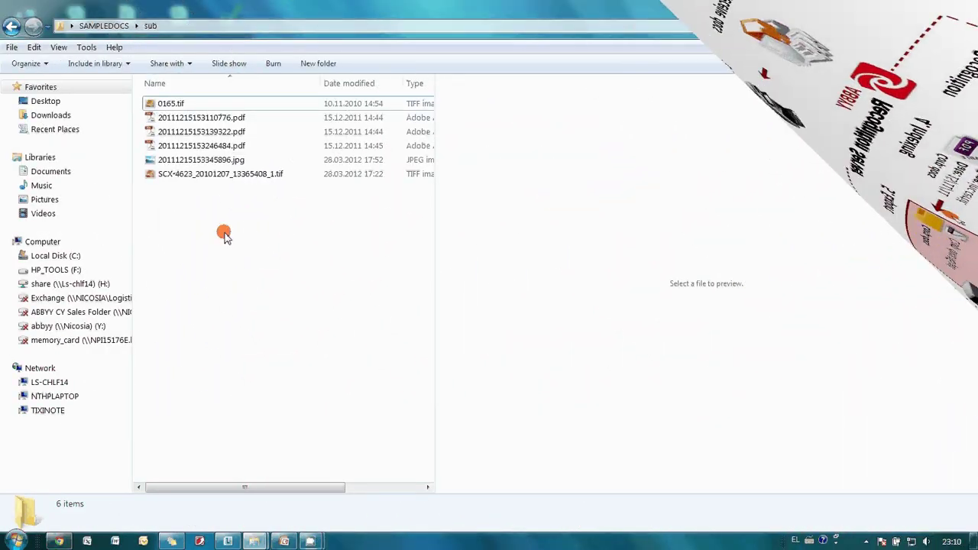
Step: Preview the 0165.tif bill, bank statement, Water Board bill, BVI memorandum, certificate and passport scan in turn
click(203, 103)
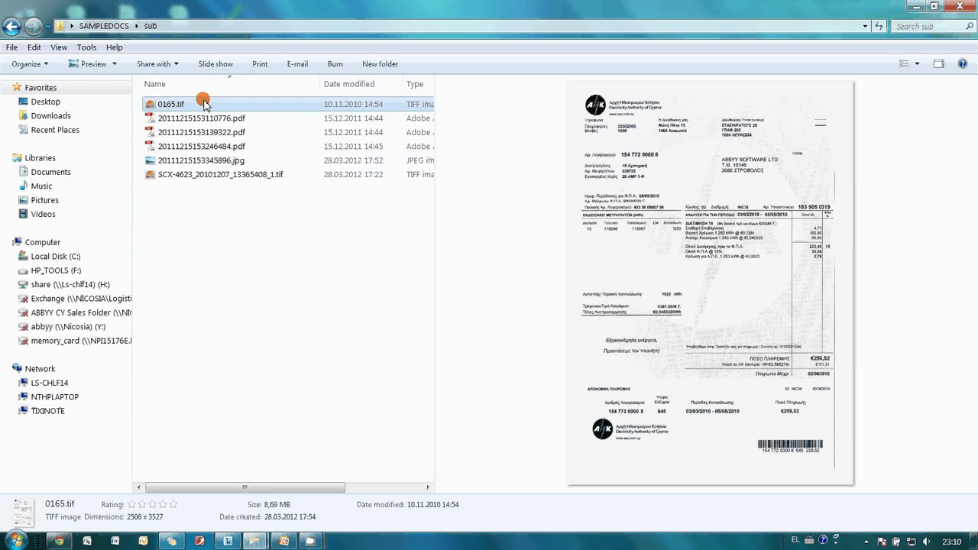
key(Down)
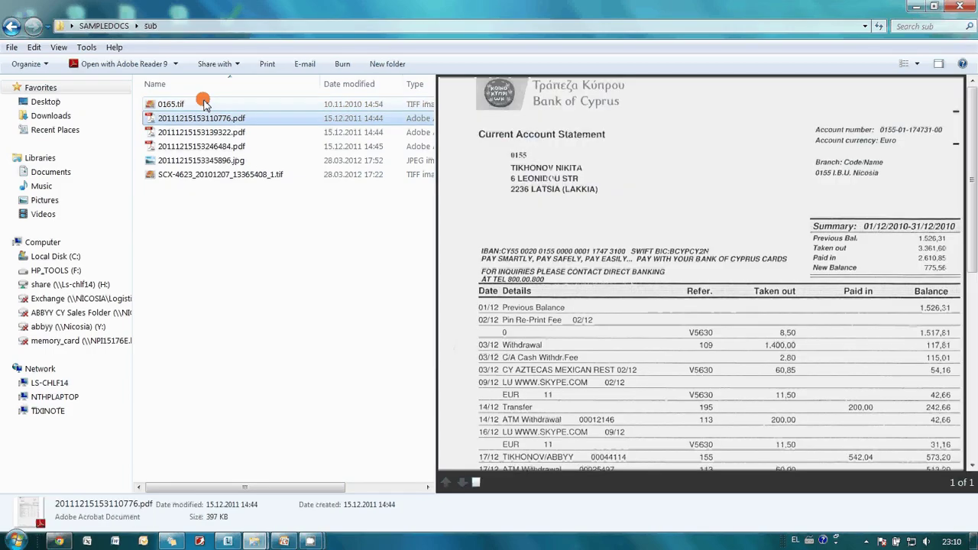
key(Down)
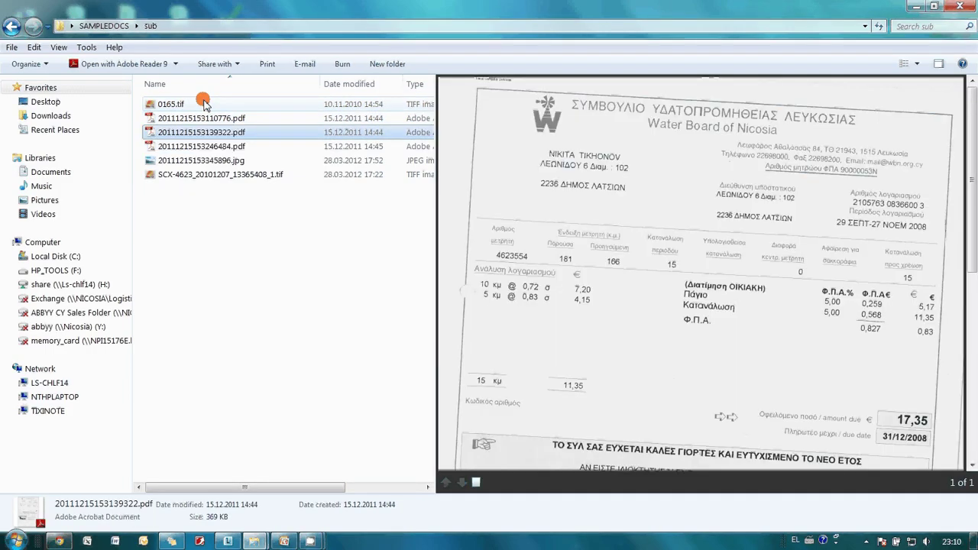
key(Down)
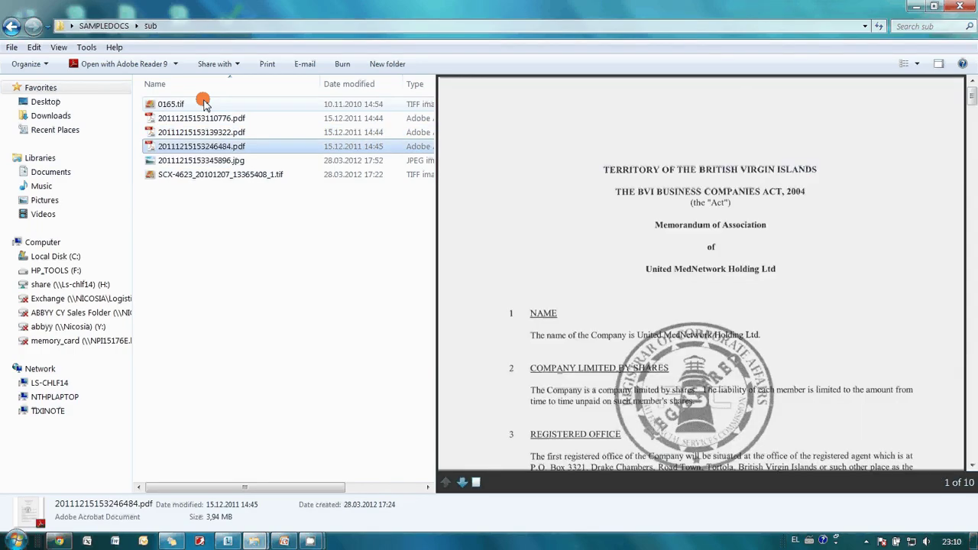
key(Down)
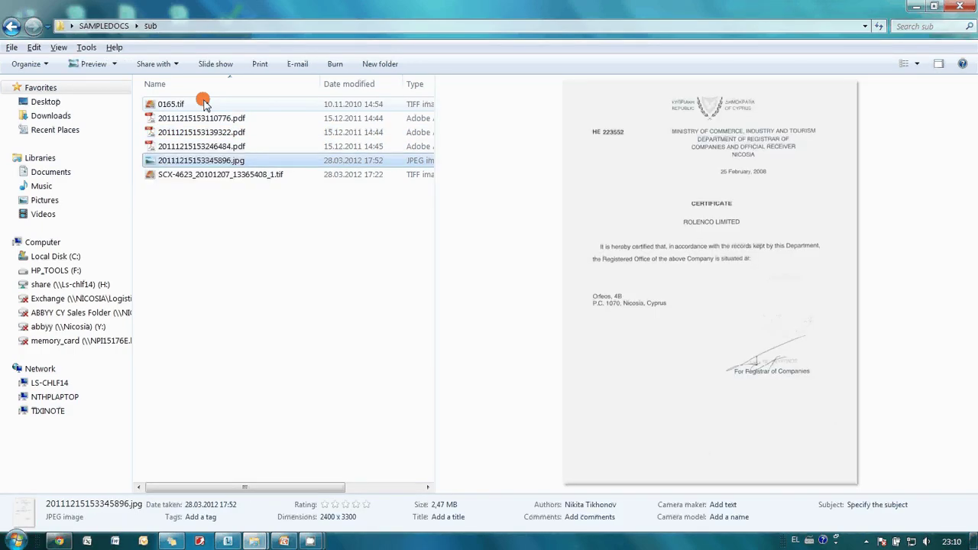
key(Down)
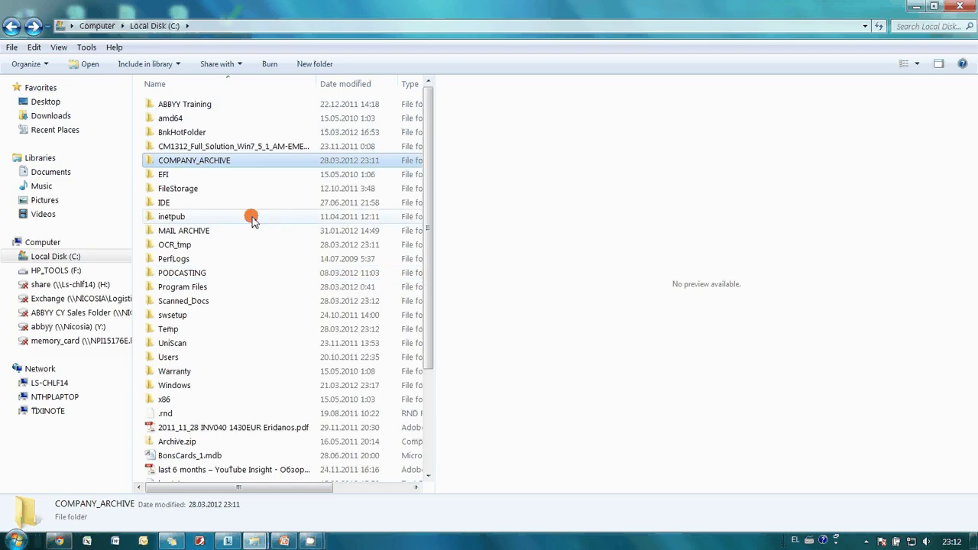
Step: Check that COMPANY_ARCHIVE is empty, then launch the ABBYY Recognition Server 3.0 Remote Administration Console
double_click(201, 161)
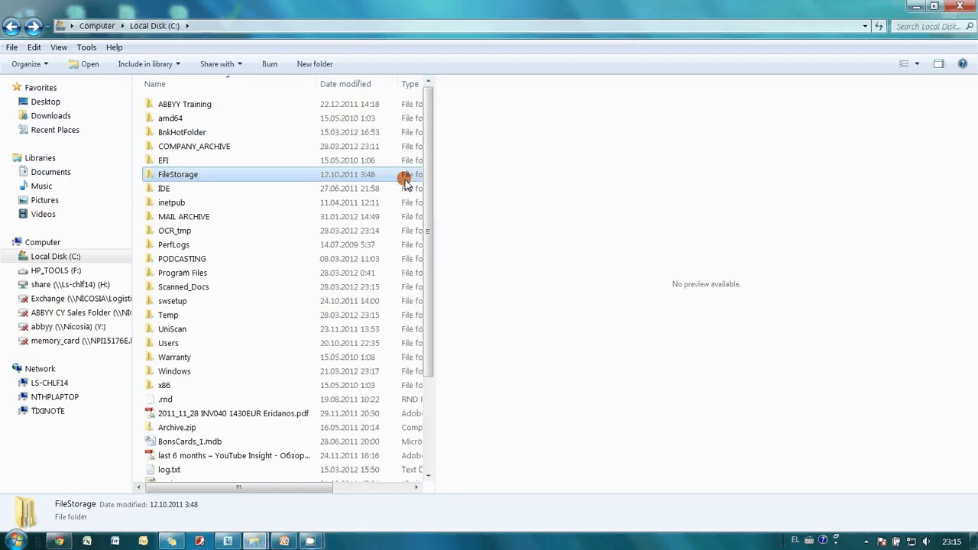
click(15, 541)
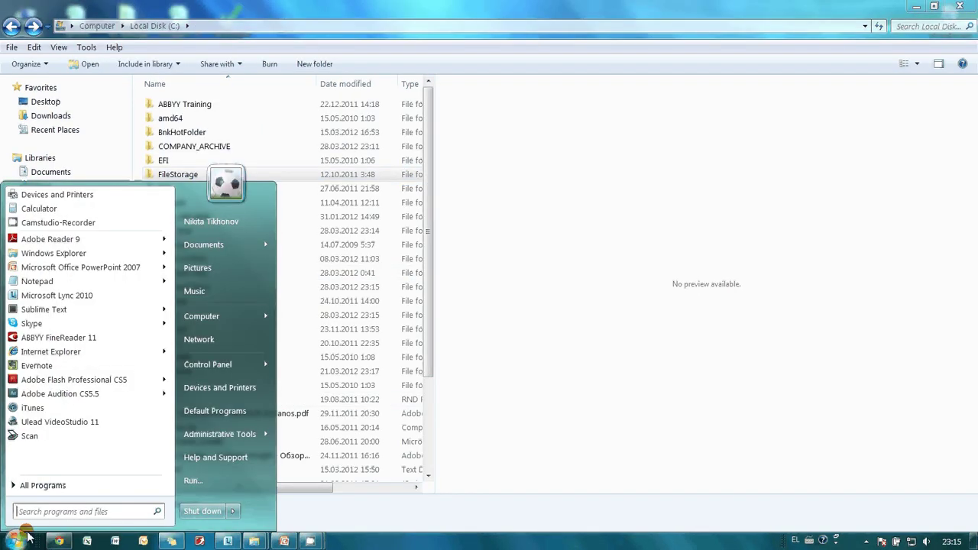
click(57, 483)
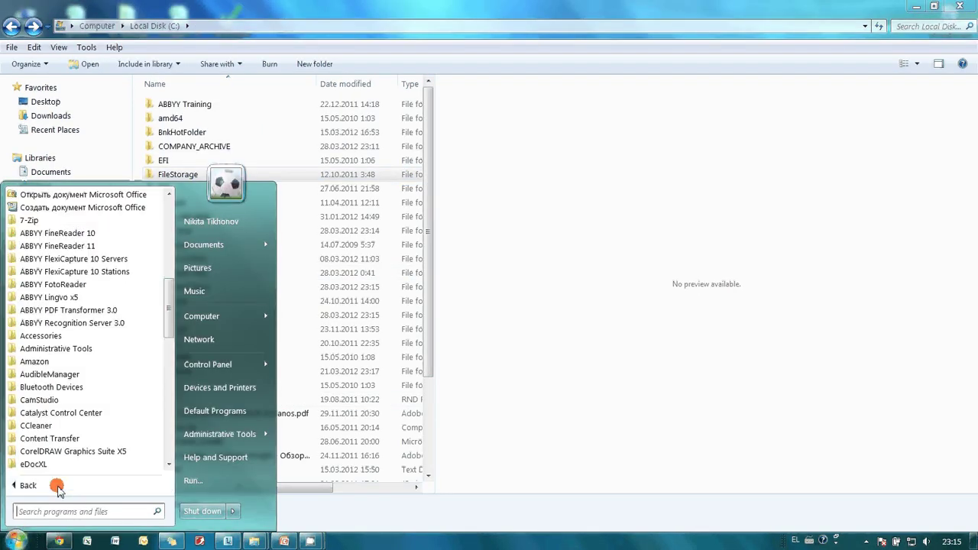
click(103, 324)
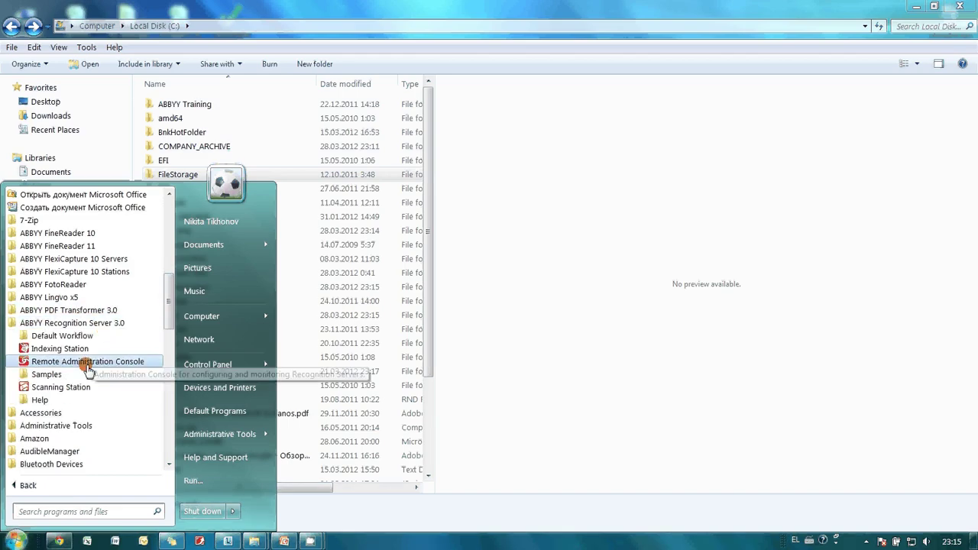
click(85, 356)
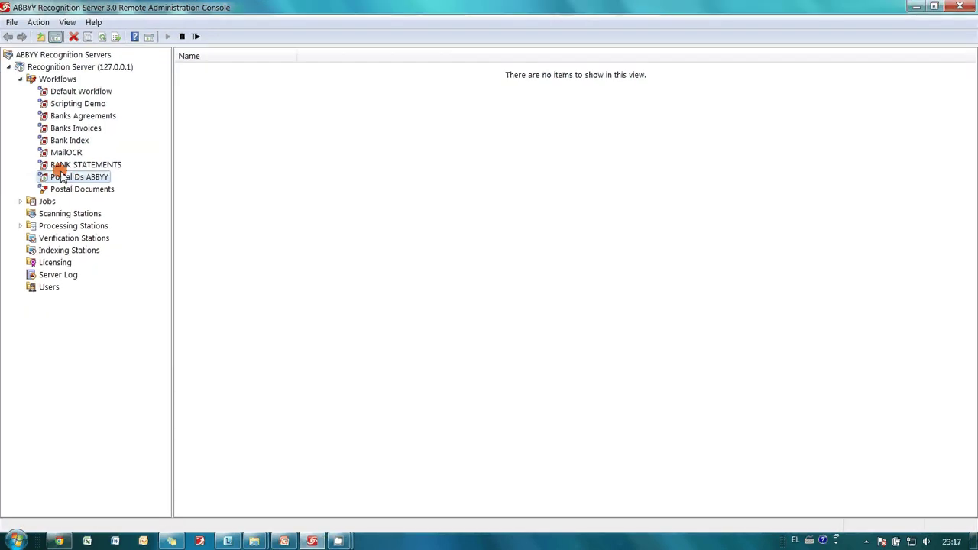
Step: Open the Postal Ds ABBYY workflow's properties and check its input folder, C:\Scanned_Docs
right_click(65, 181)
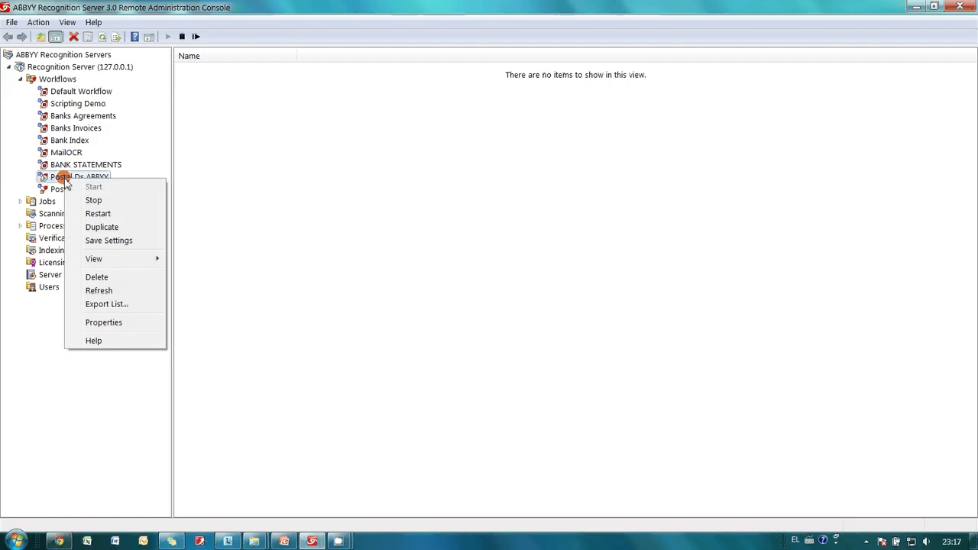
click(96, 322)
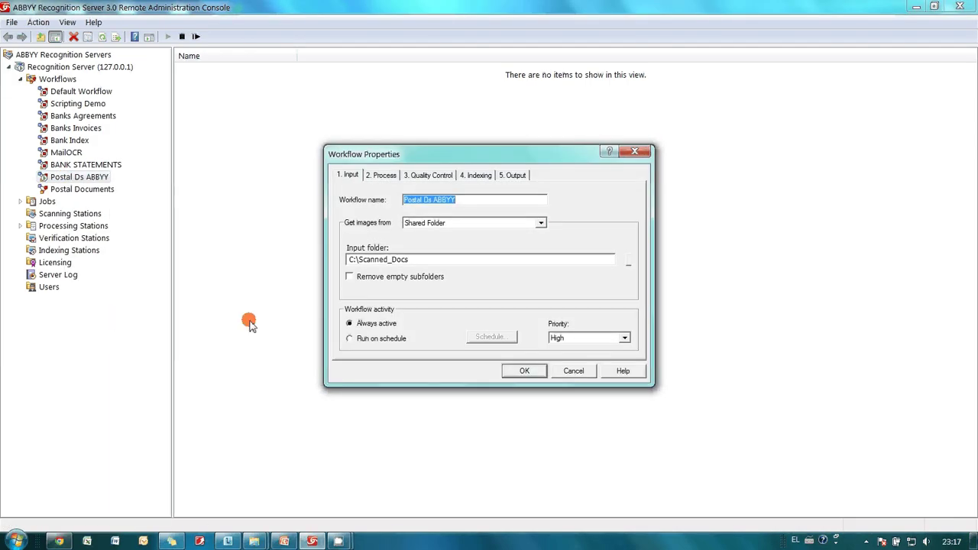
click(417, 261)
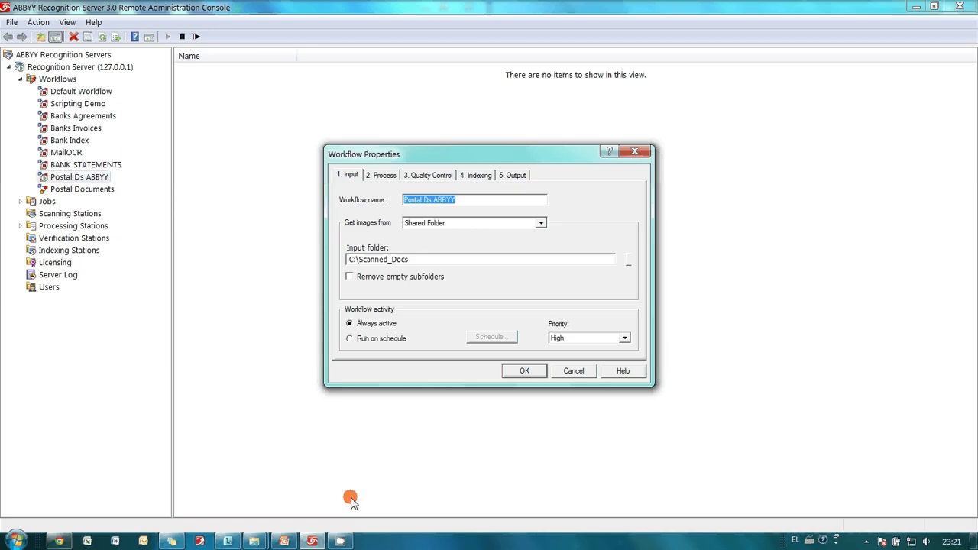
Step: Cut all six sample files from the sub folder and paste them into C:\Scanned_Docs
mouse_move(256, 540)
click(310, 427)
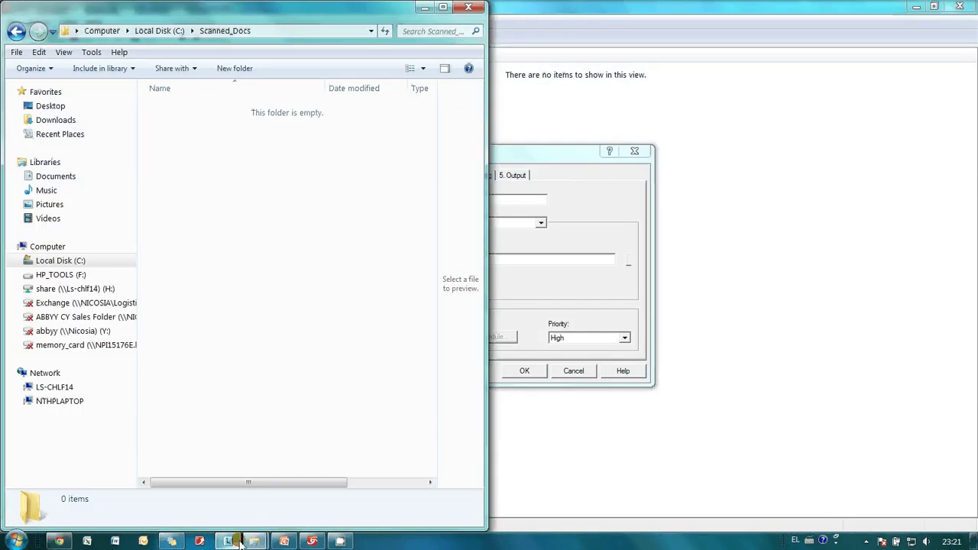
mouse_move(239, 540)
mouse_move(200, 486)
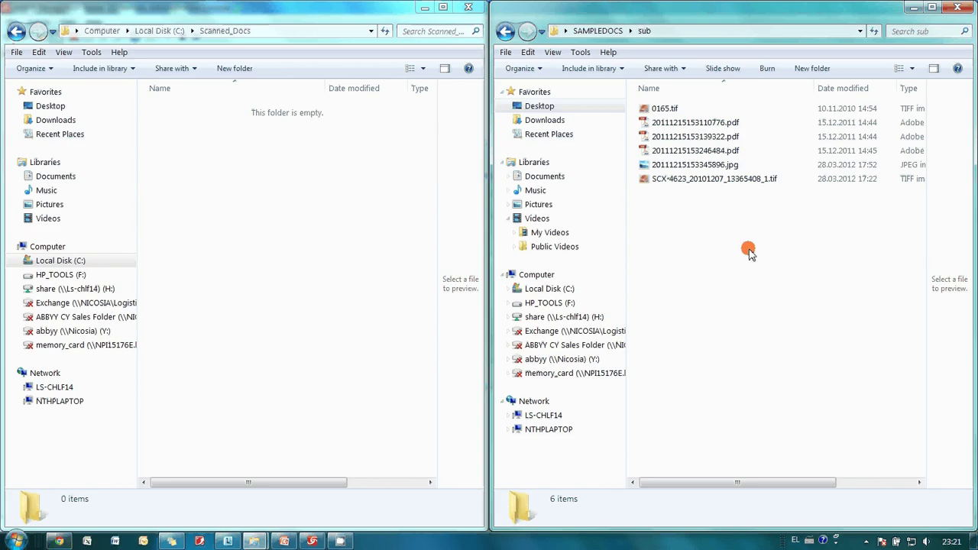
drag(749, 248, 655, 110)
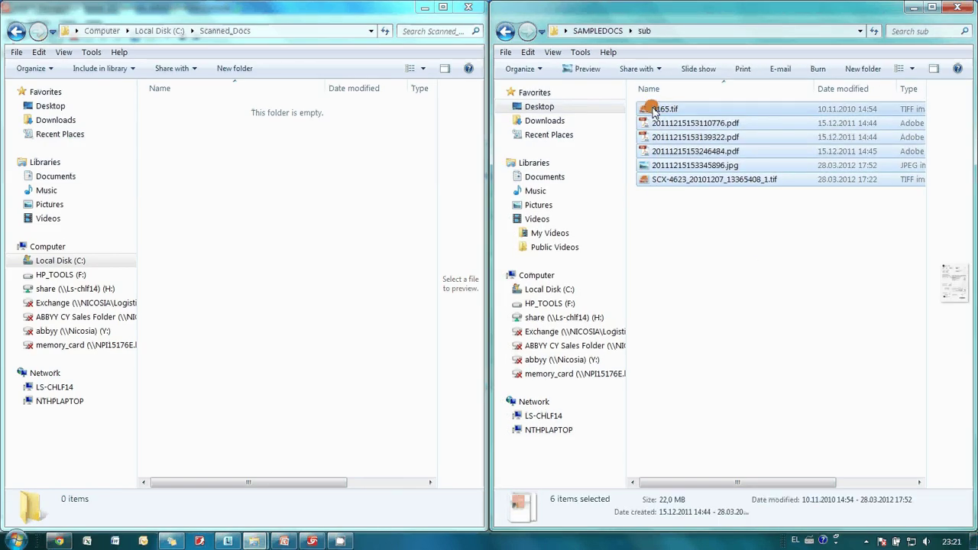
right_click(655, 112)
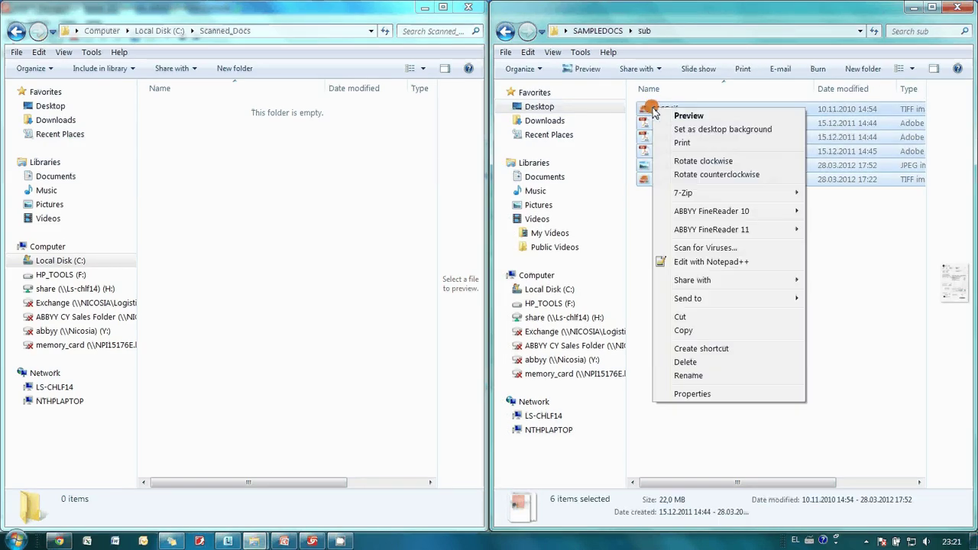
click(683, 318)
click(325, 201)
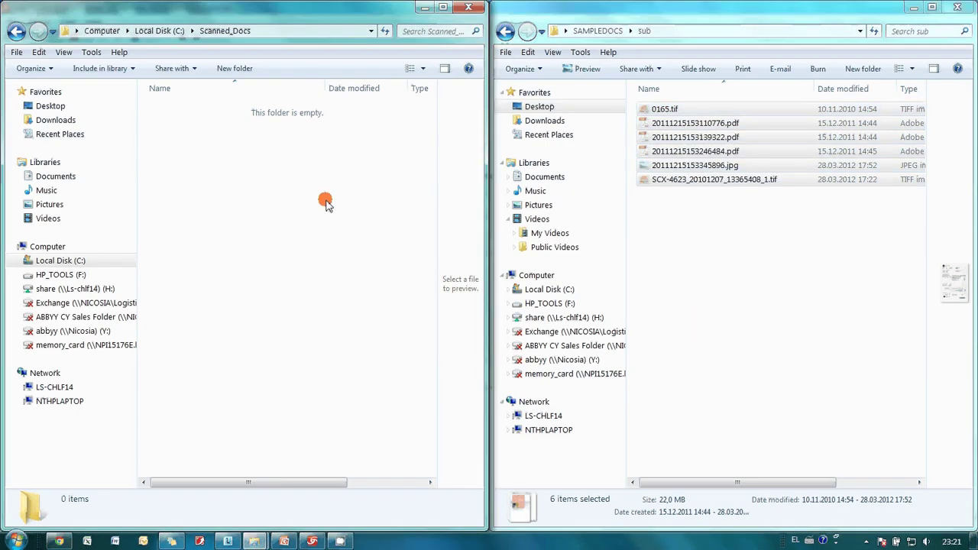
right_click(325, 203)
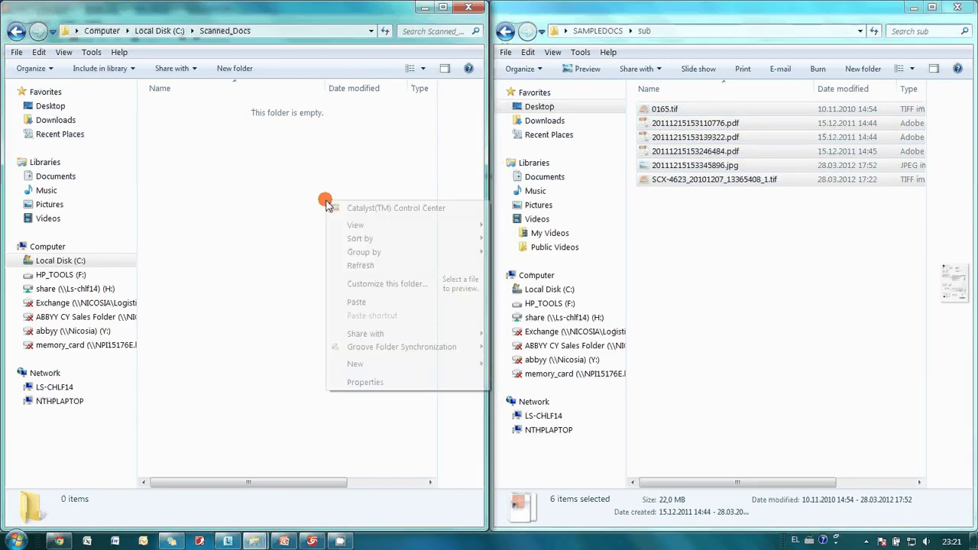
click(356, 303)
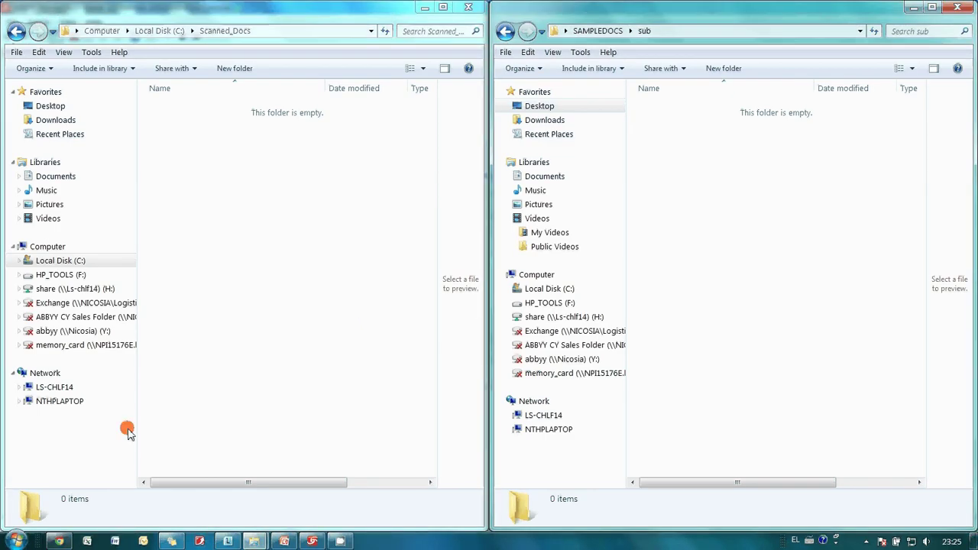
Step: Launch the ABBYY Recognition Server 3.0 Indexing Station from the program group
click(15, 541)
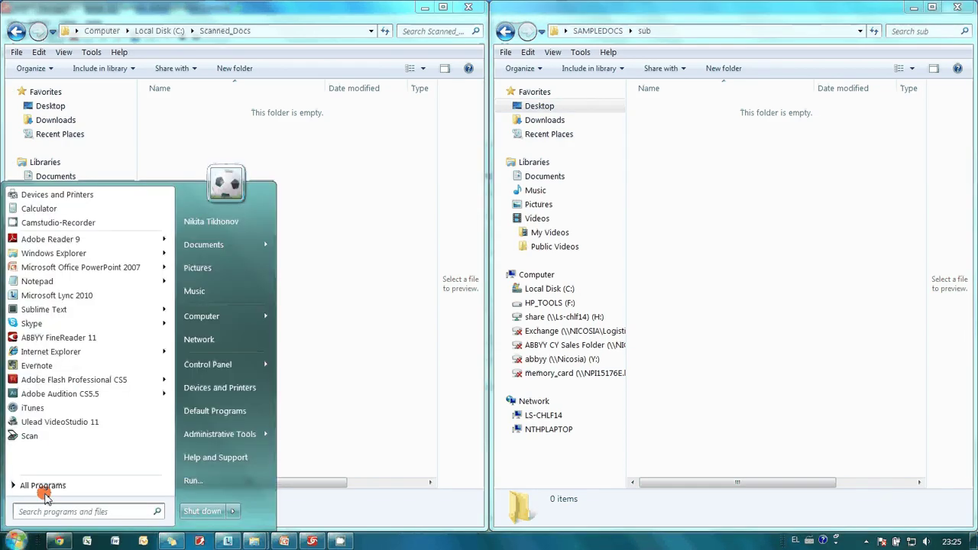
click(44, 486)
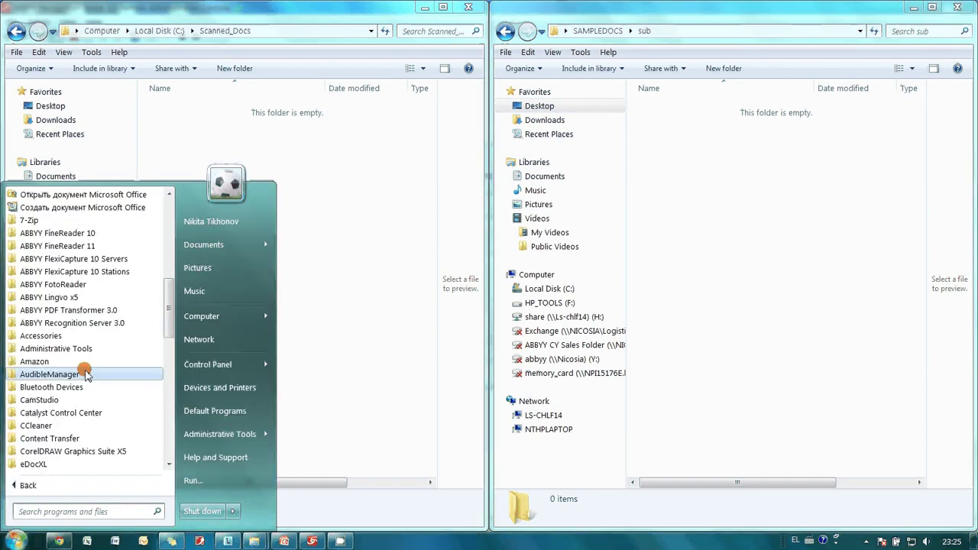
click(91, 322)
click(78, 348)
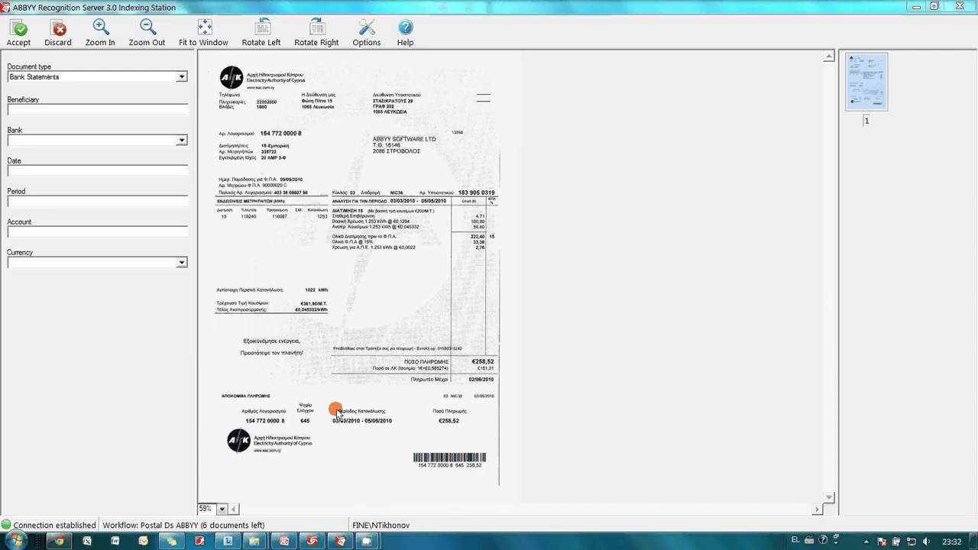
Step: Set document type Utility Bills, date 05/05/2010 and utility type Electricity
click(184, 78)
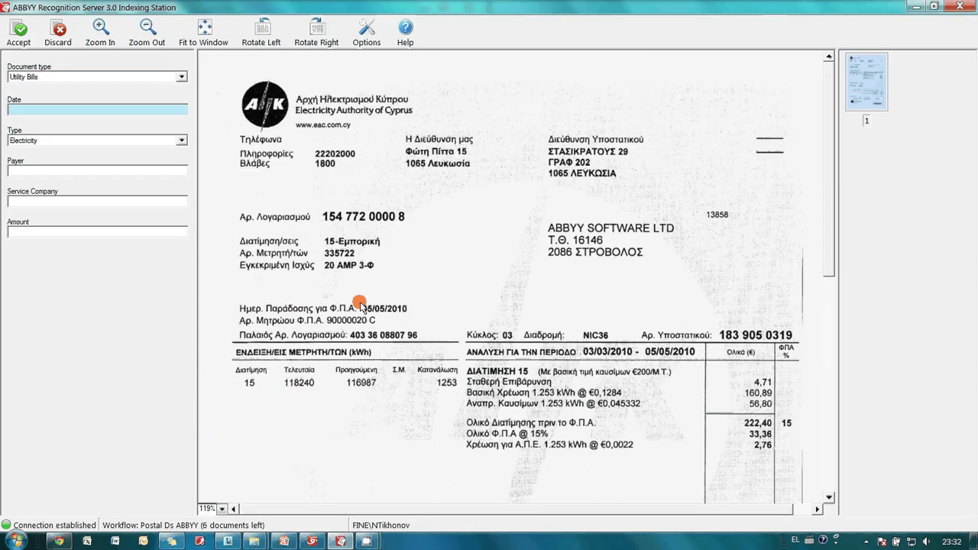
drag(351, 295, 411, 314)
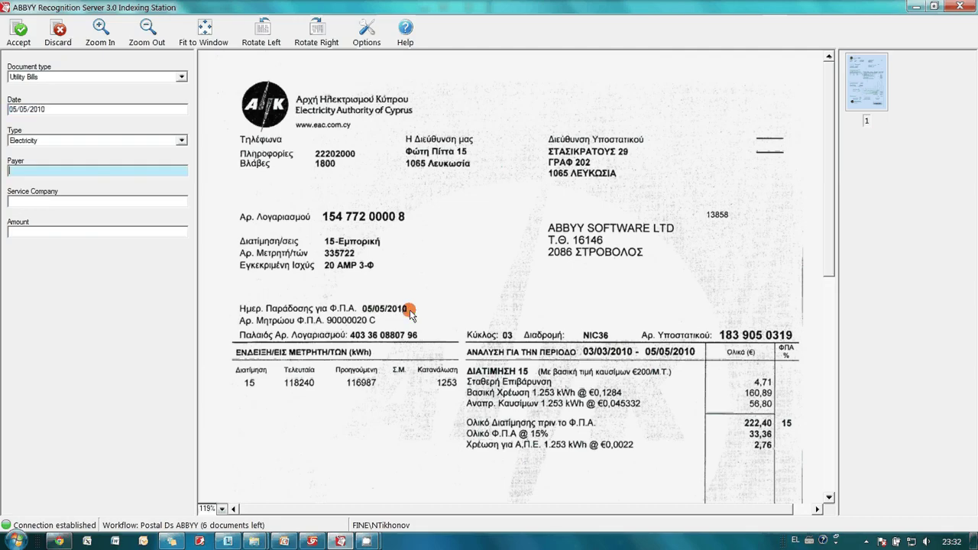
click(127, 141)
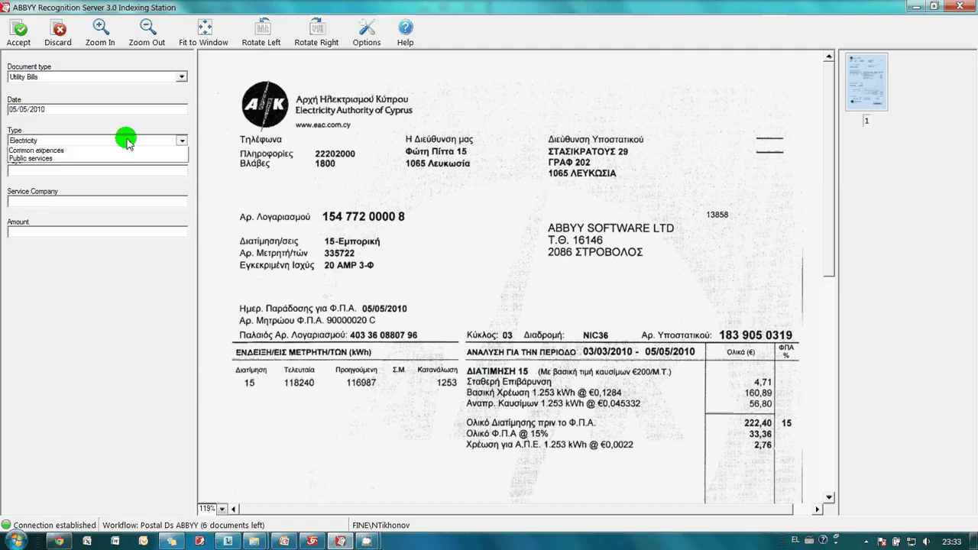
click(40, 152)
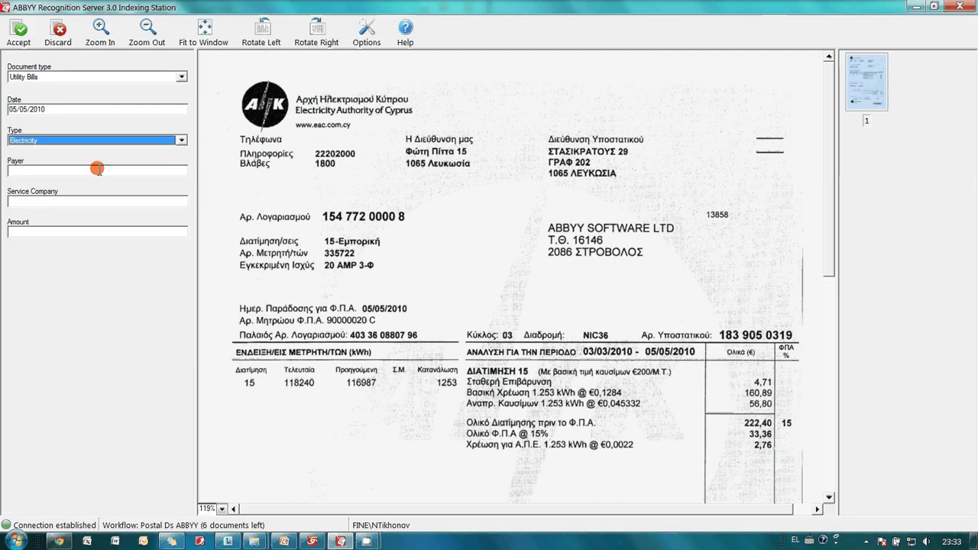
Step: Capture payer ABBYY SOFTWARE LTD, service company Electricity Authority of Cyprus and amount €258.52, then accept the bill
click(97, 168)
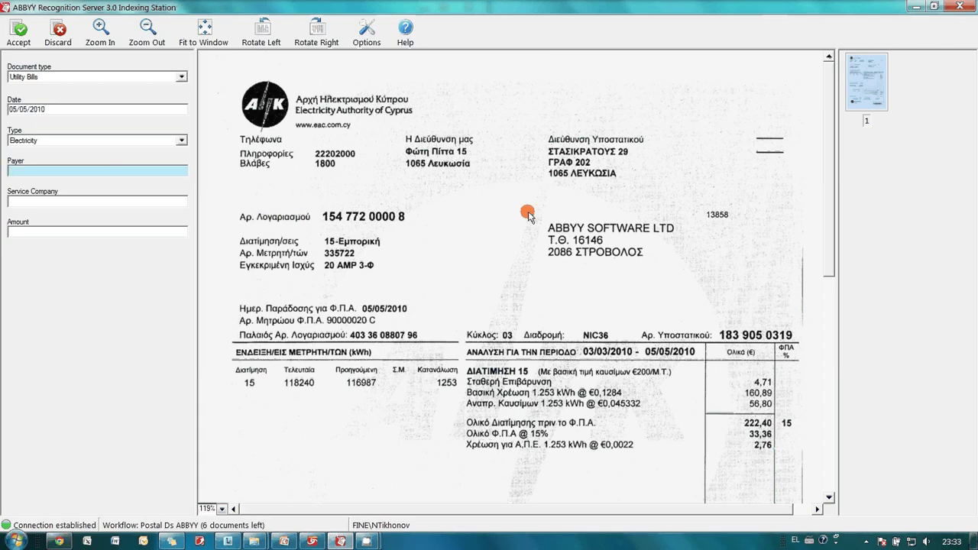
drag(534, 213, 680, 232)
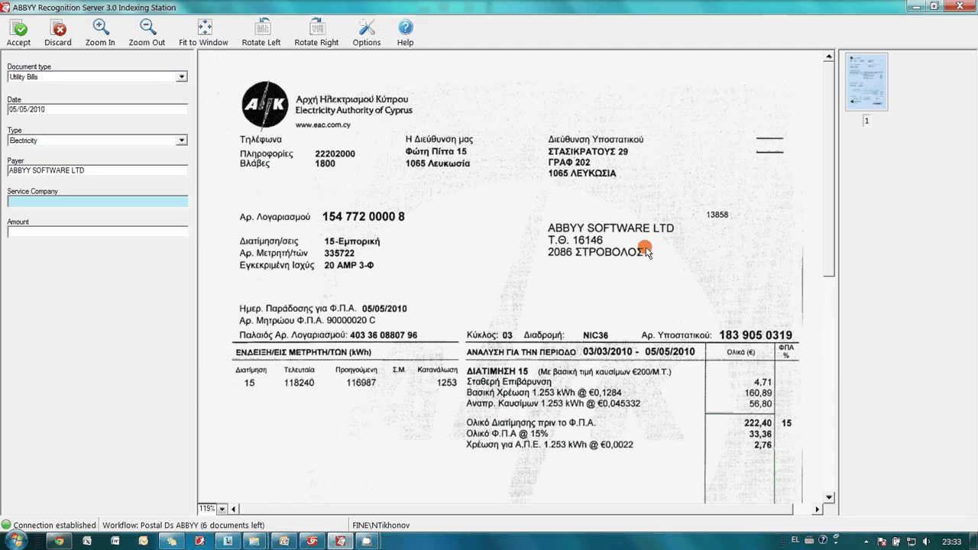
click(297, 115)
drag(296, 115, 411, 114)
scroll(368, 287, down, 10)
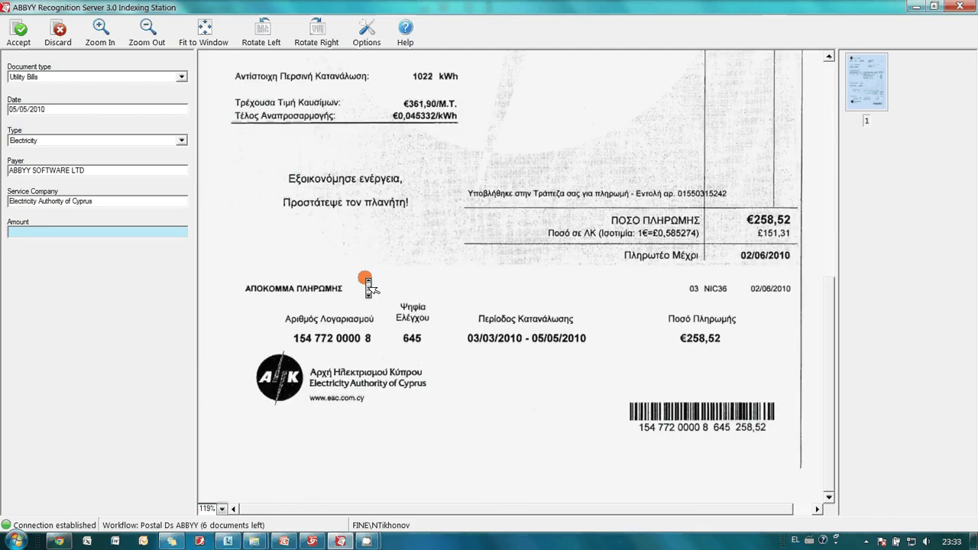
click(768, 221)
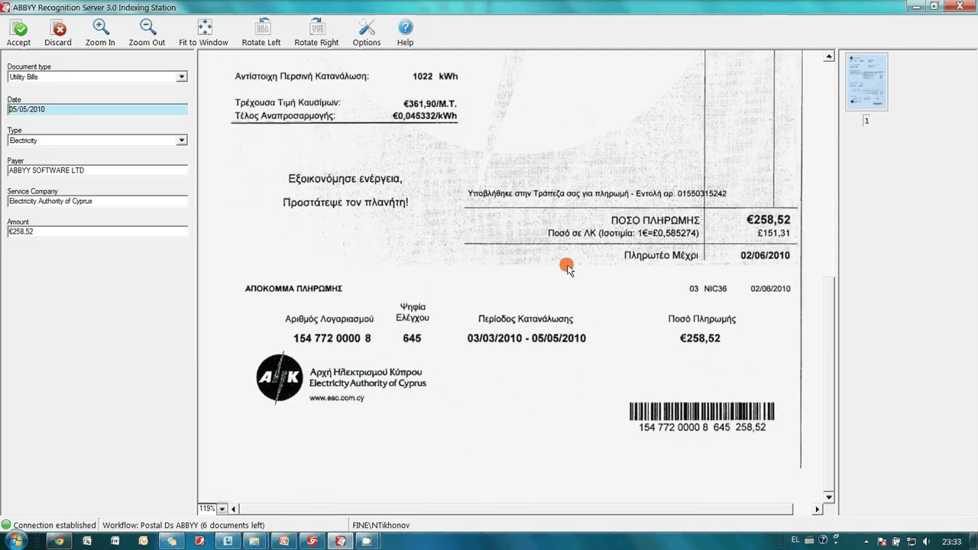
click(20, 32)
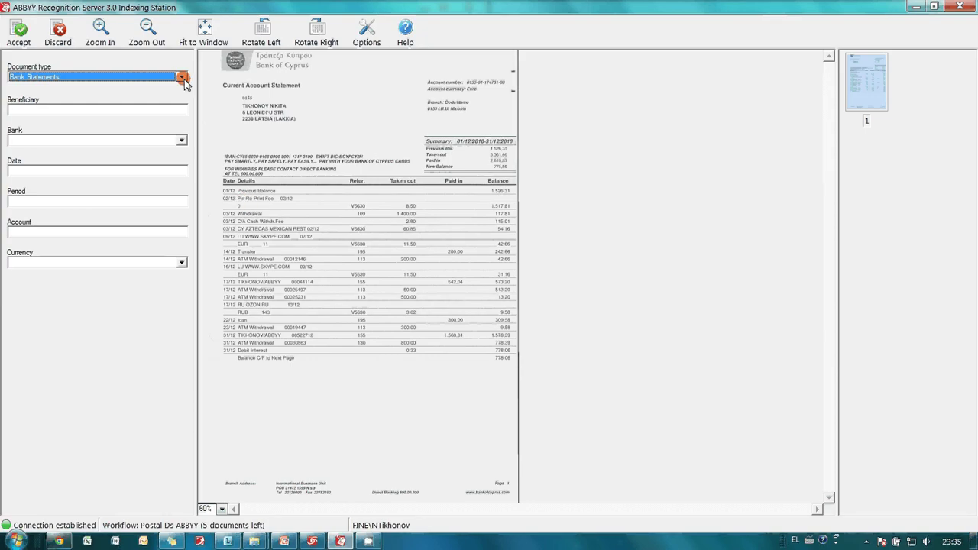
click(184, 78)
click(165, 93)
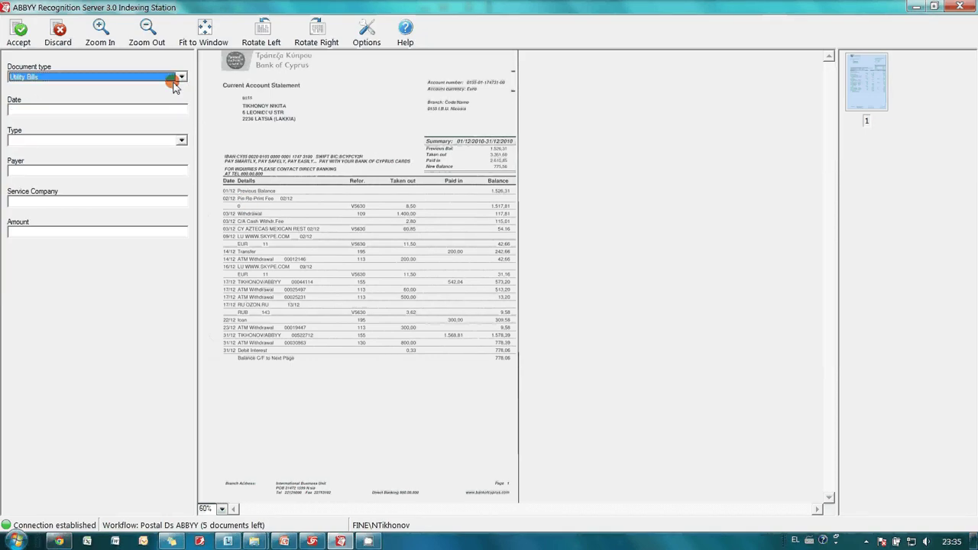
click(176, 78)
click(161, 102)
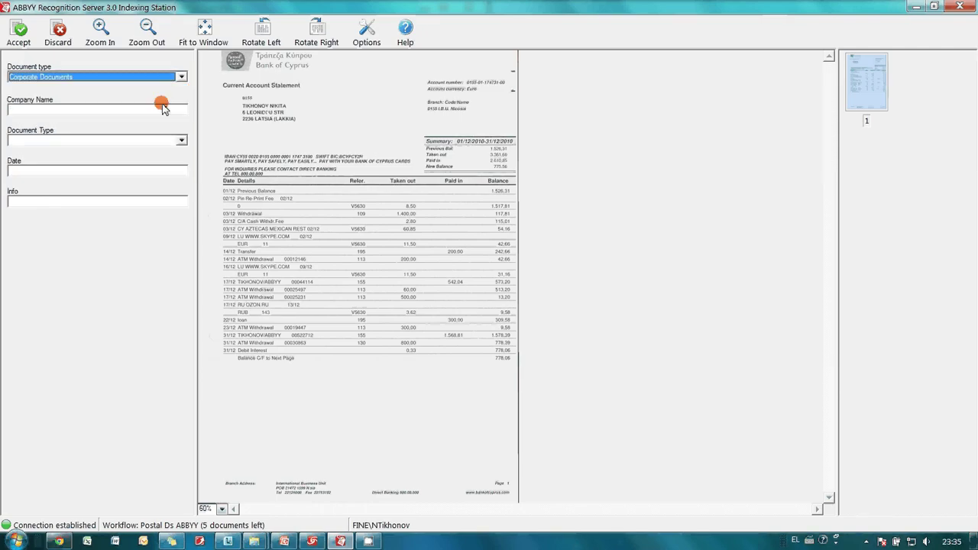
click(181, 77)
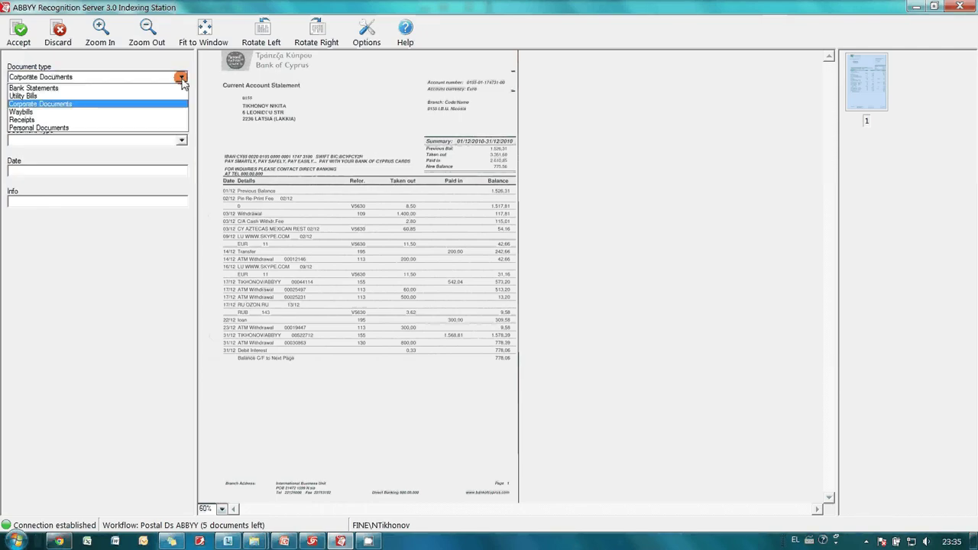
click(159, 120)
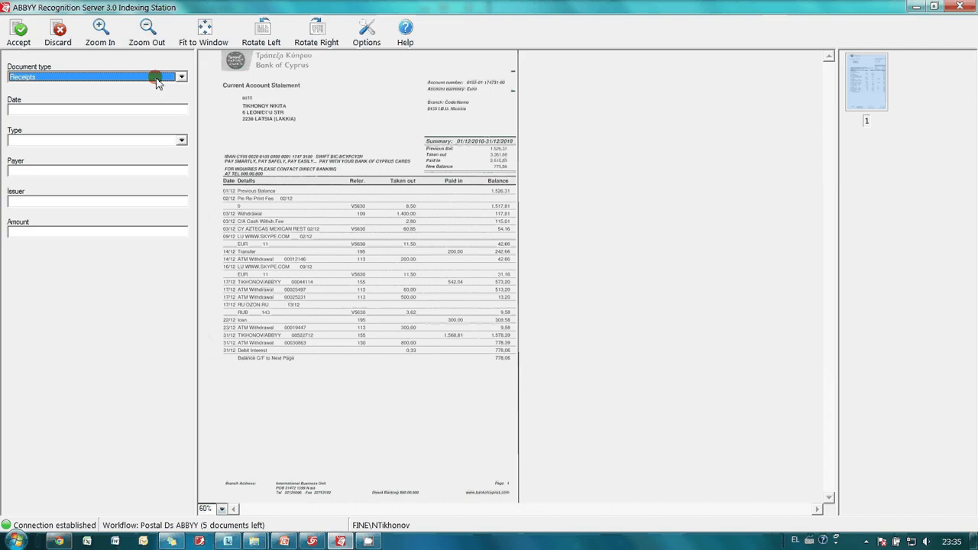
click(181, 77)
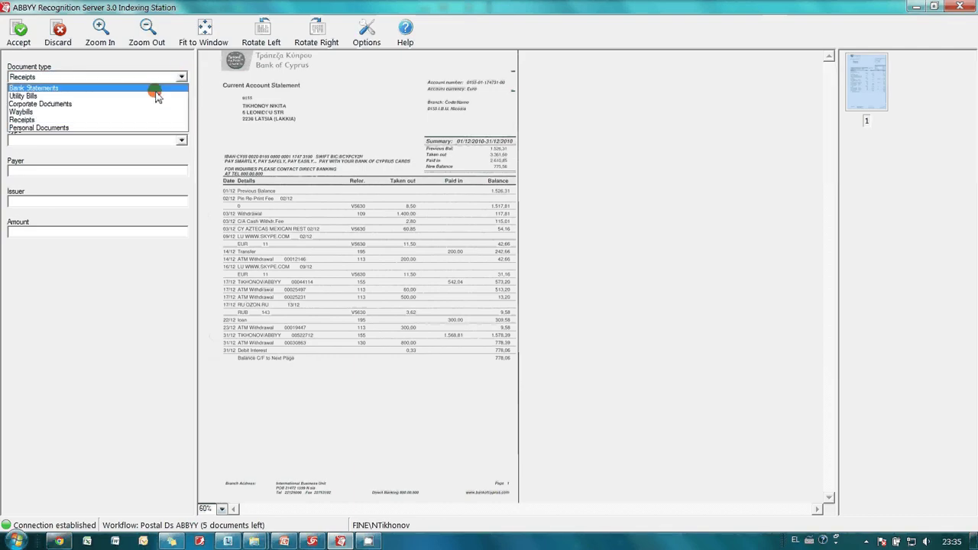
click(152, 88)
click(121, 110)
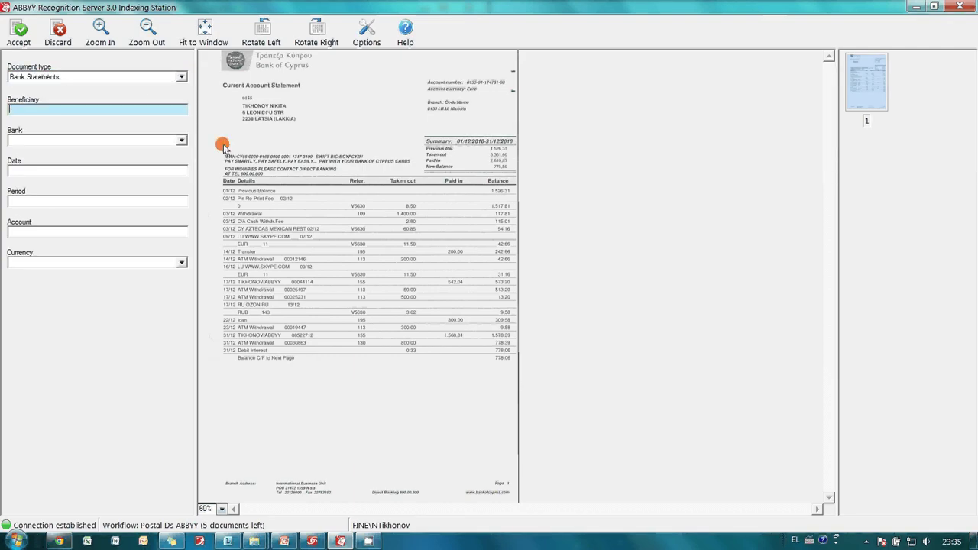
Step: At 120% zoom, fill in the account holder as beneficiary, bank Bank of Cyprus and period 01/12/2010-31/12/2010
key(ctrl+plus)
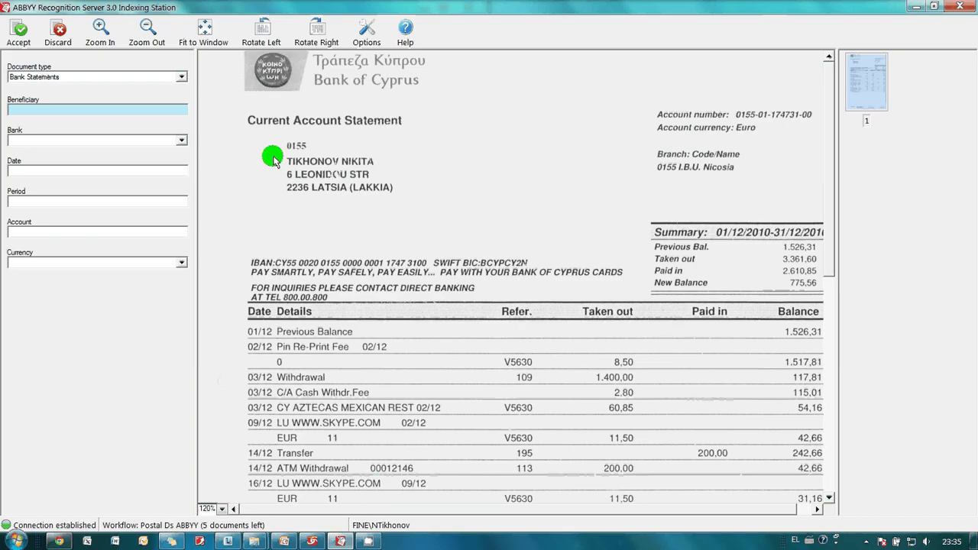
drag(275, 155, 379, 162)
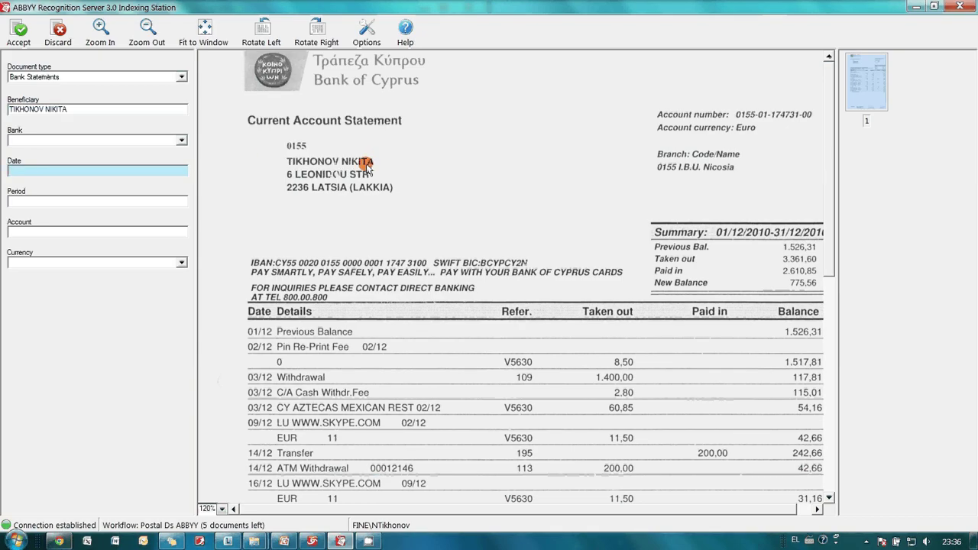
click(181, 142)
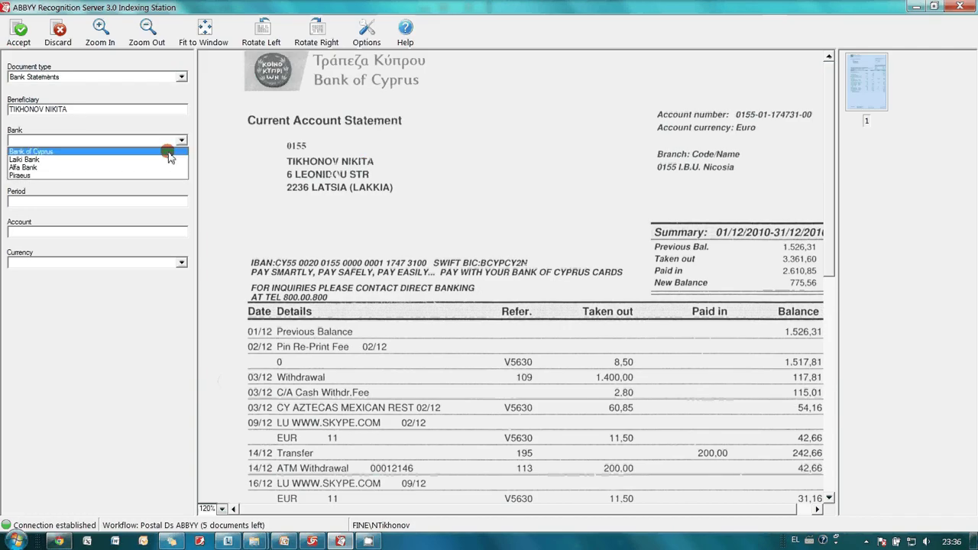
click(168, 152)
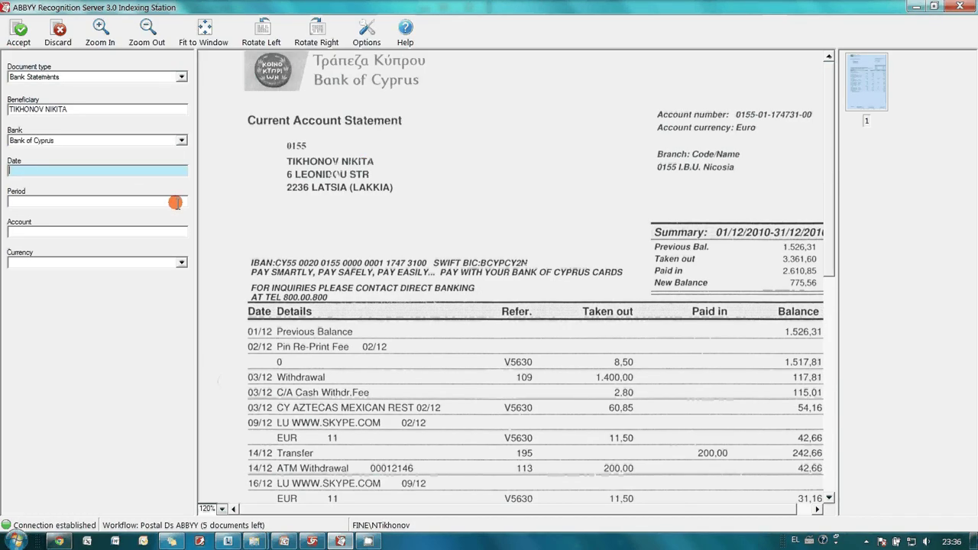
click(48, 200)
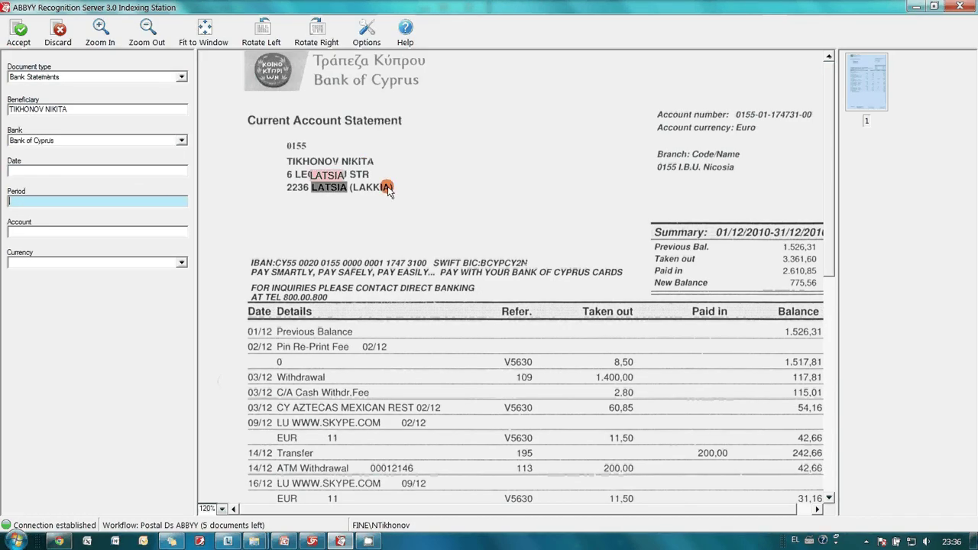
click(745, 235)
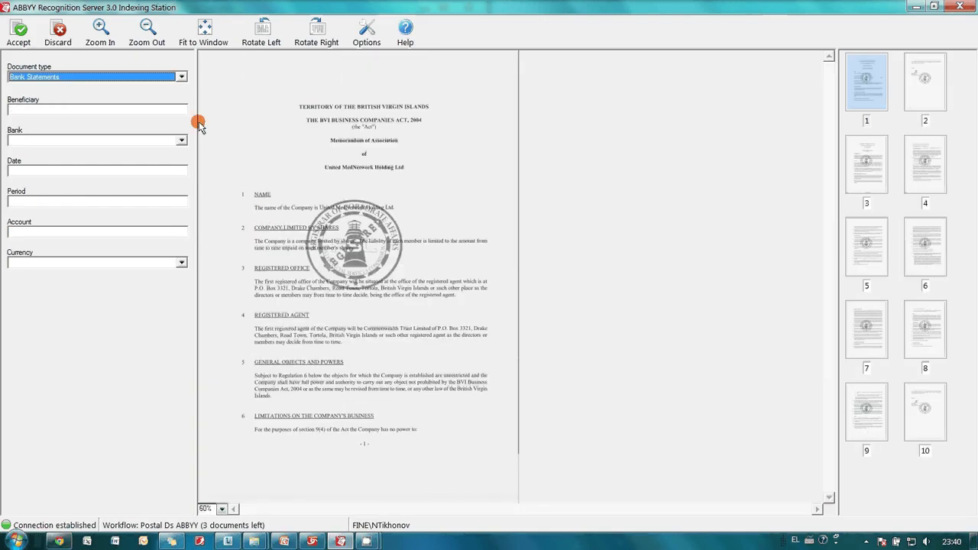
Step: Set the document type to Corporate Documents and capture United MedNetwork Holding Ltd as the company name
click(181, 77)
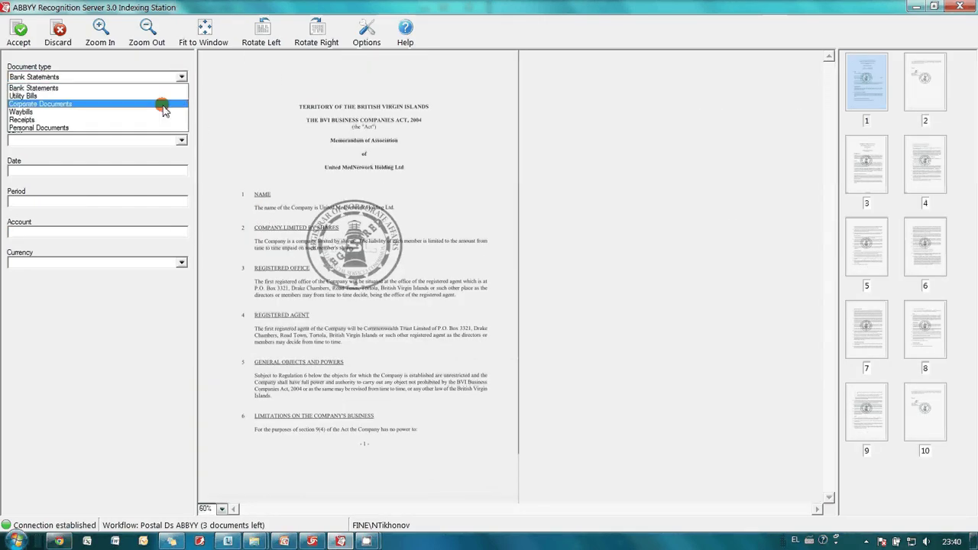
click(163, 104)
click(162, 109)
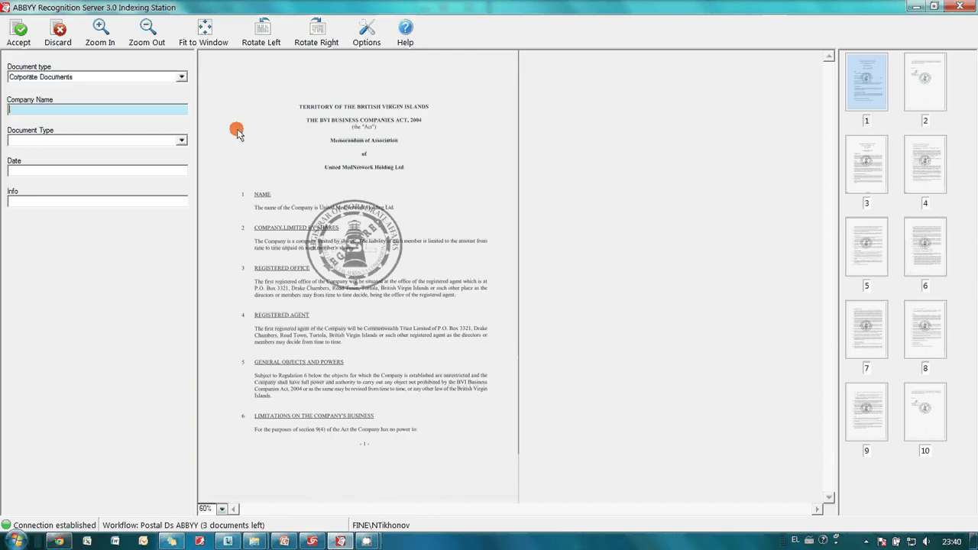
scroll(348, 198, up, 2)
drag(437, 273, 616, 291)
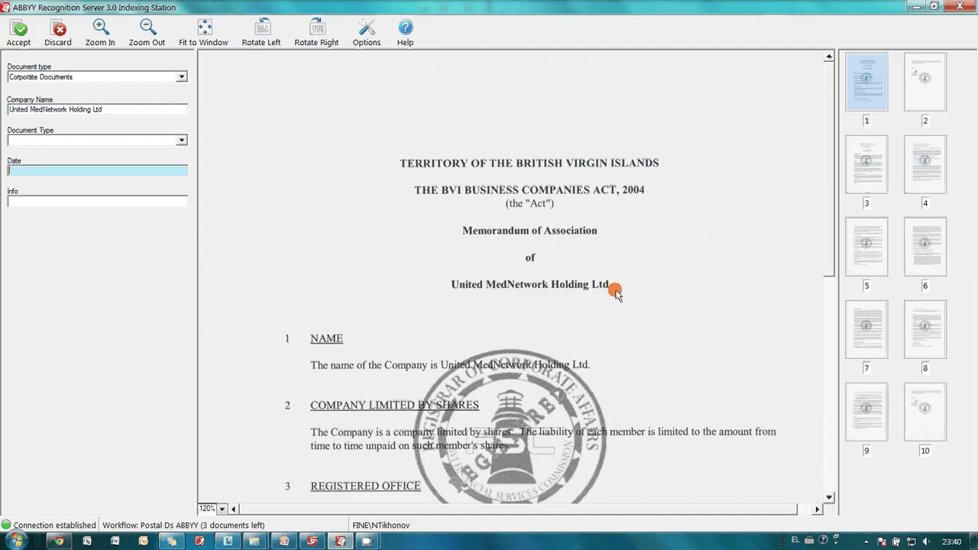
Step: Classify it as Memorandum & Articles of Association and zoom into page 10 to locate the date
click(178, 142)
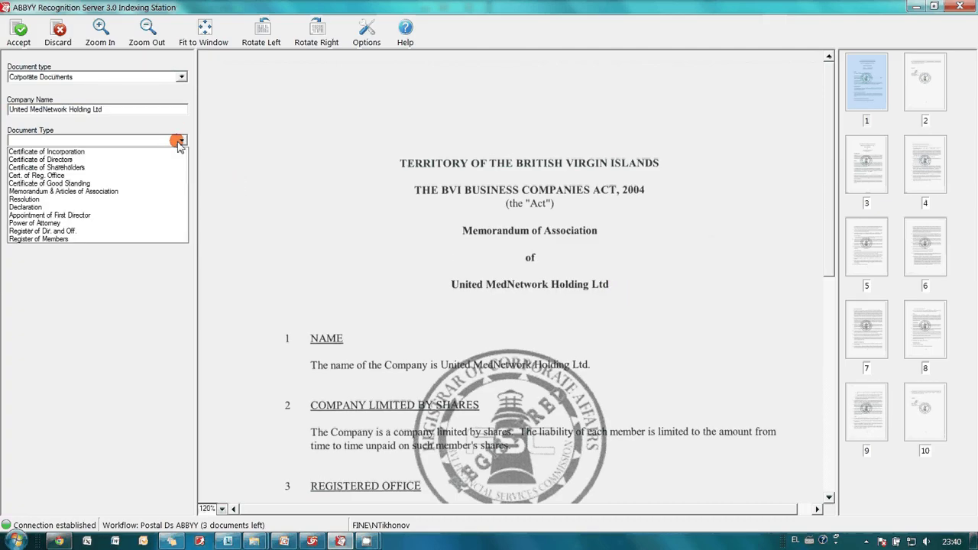
click(147, 192)
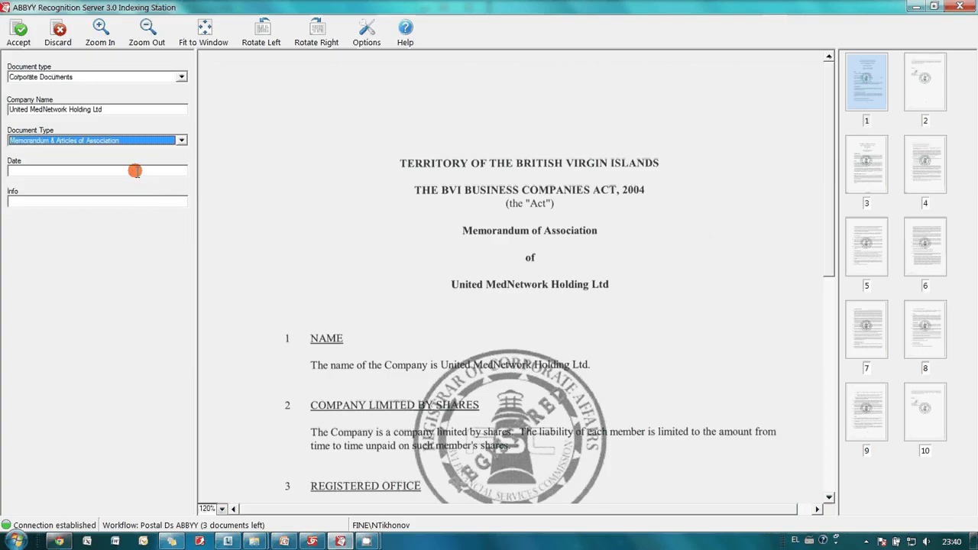
click(137, 172)
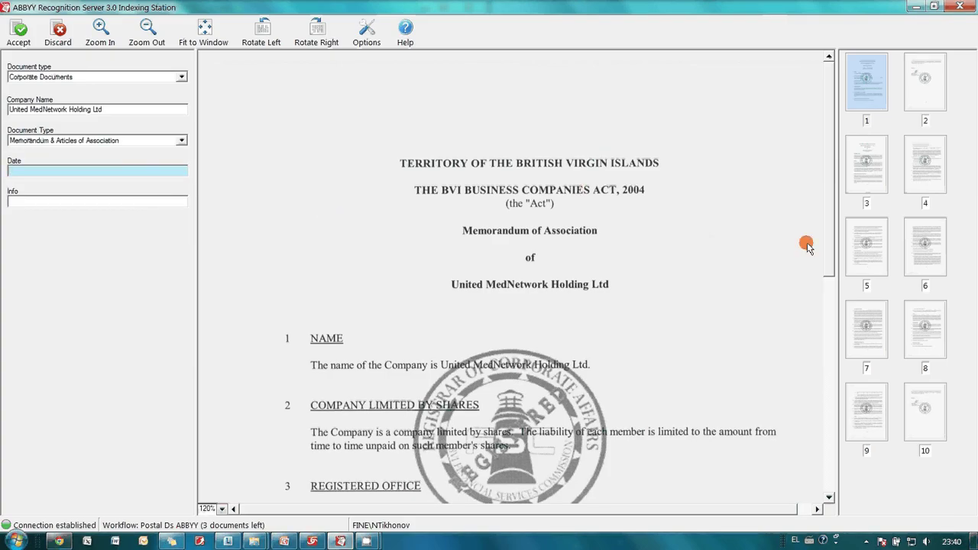
click(926, 412)
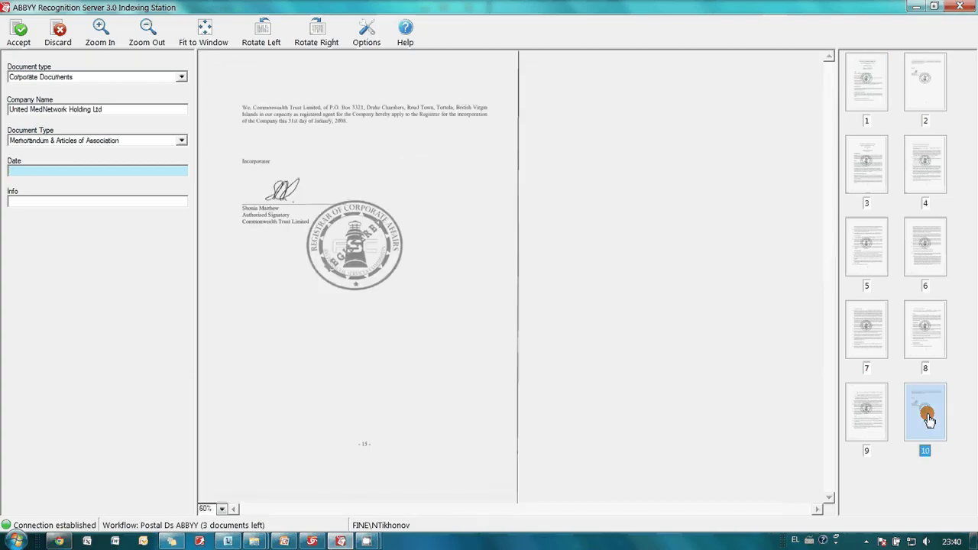
click(353, 160)
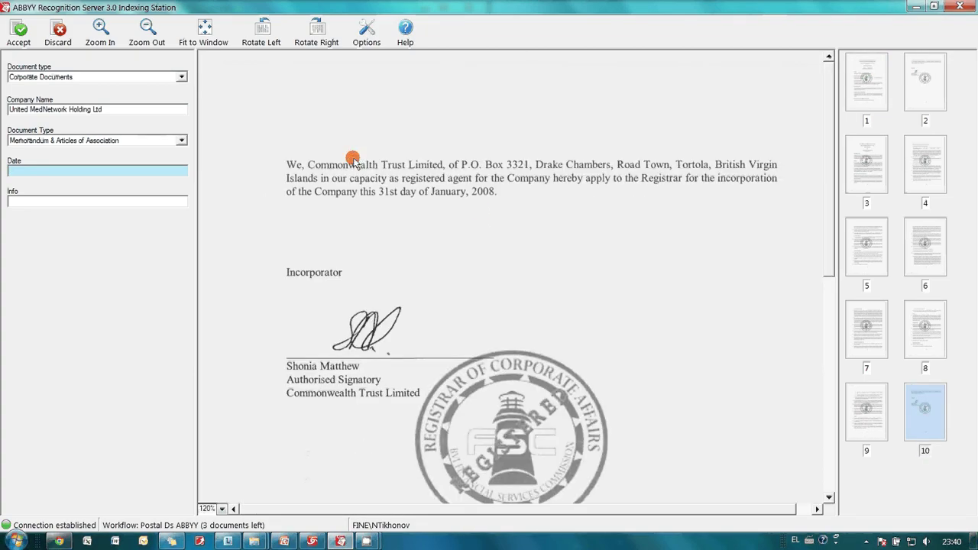
Step: Capture the 31st January 2008 date, then accept the final document to empty the queue
drag(513, 212, 471, 207)
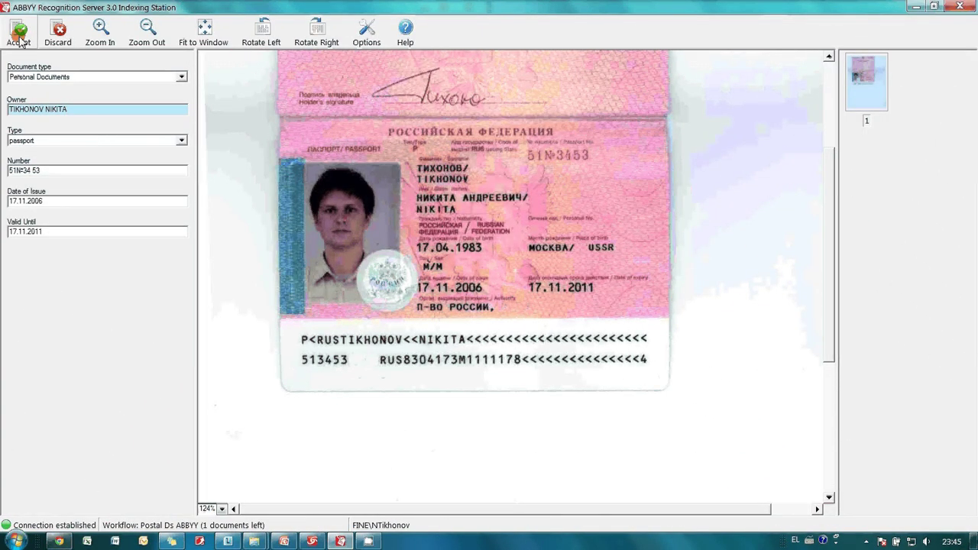
click(19, 34)
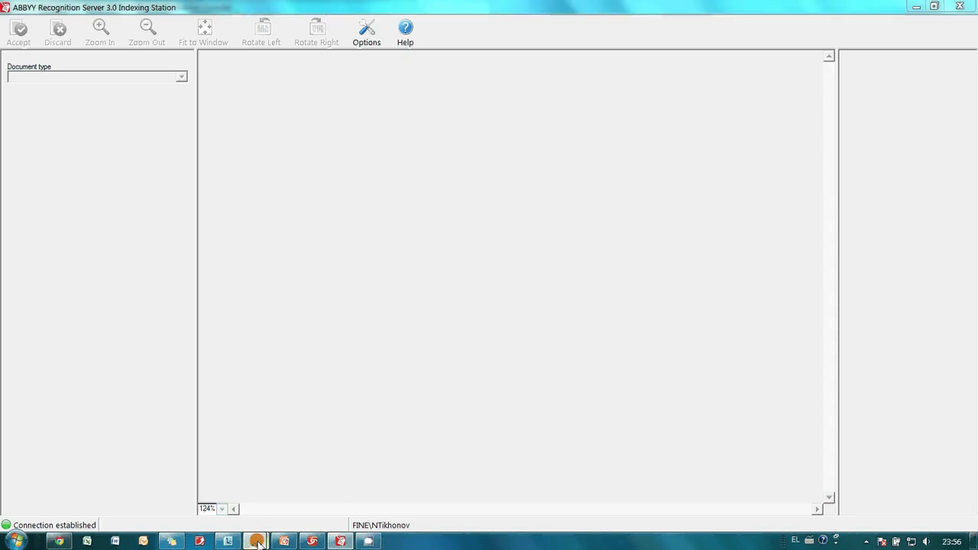
Step: Open the certificate PDF in COMPANY_ARCHIVE\Corporate Documents\ROLENCO LIMITED\Legal documents
mouse_move(254, 541)
click(206, 475)
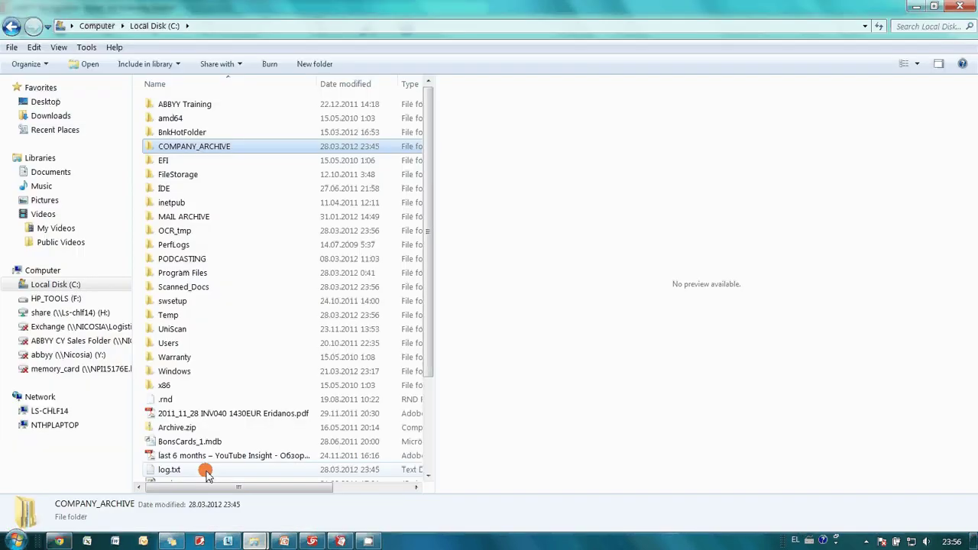
double_click(220, 148)
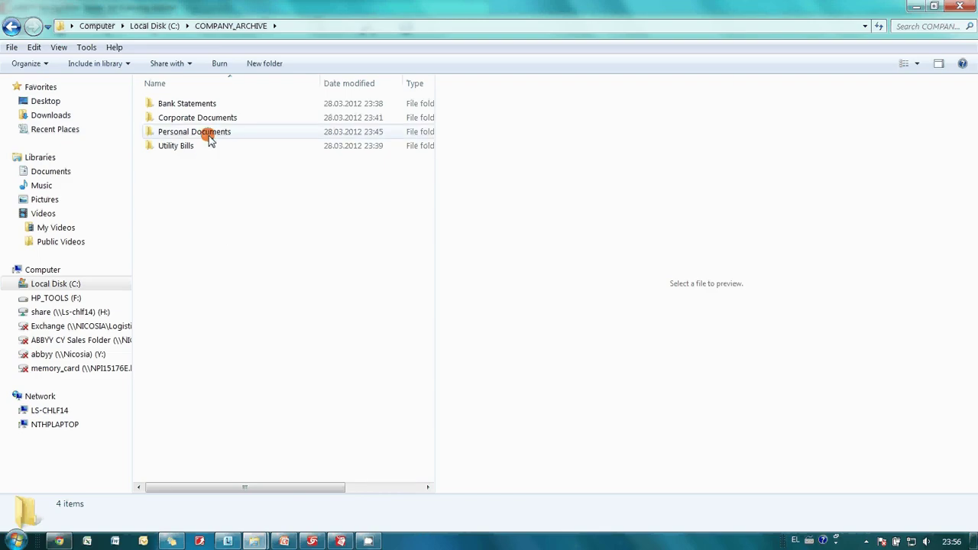
mouse_move(229, 123)
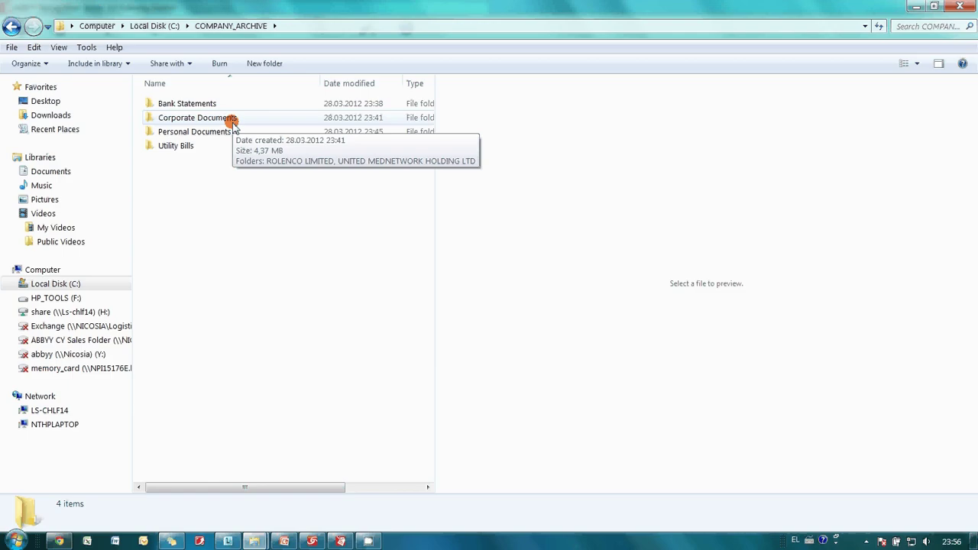
double_click(233, 123)
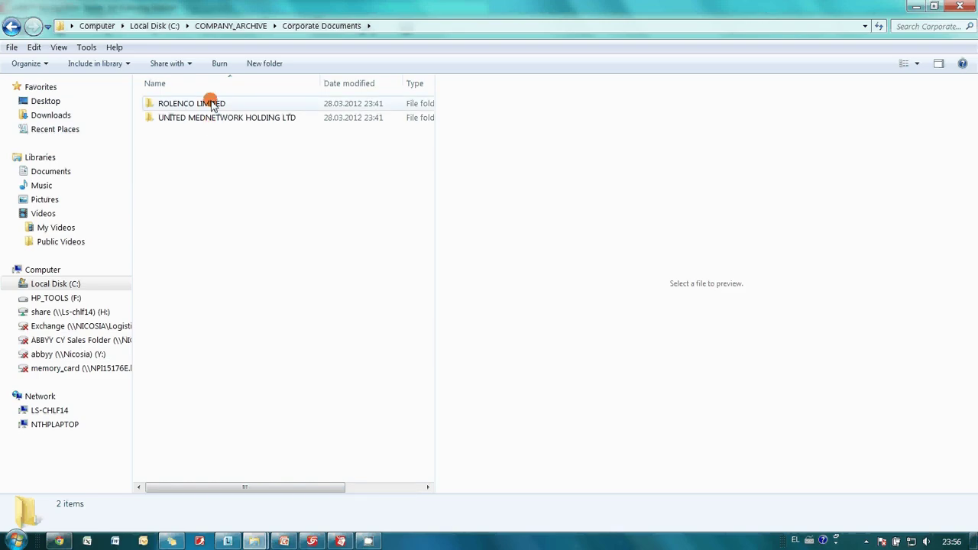
double_click(214, 103)
double_click(213, 103)
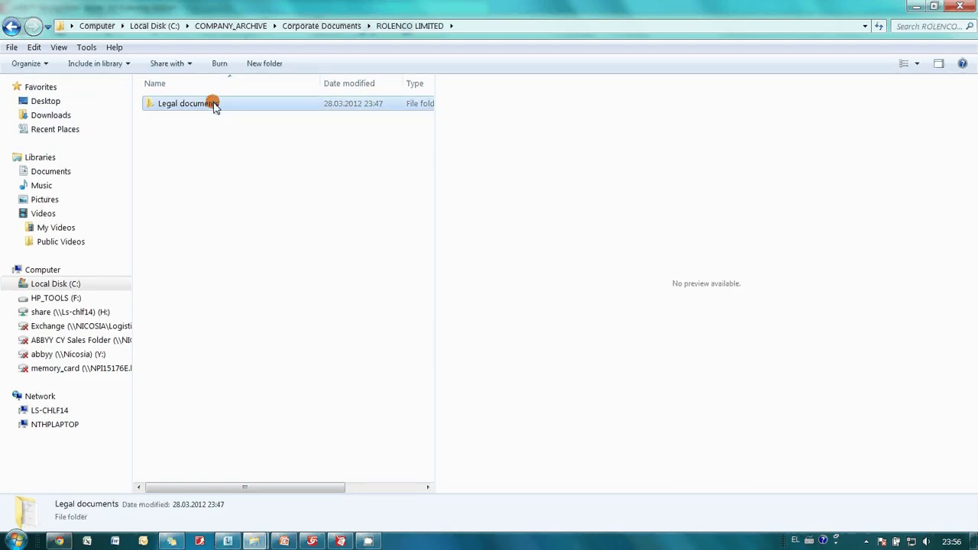
double_click(303, 107)
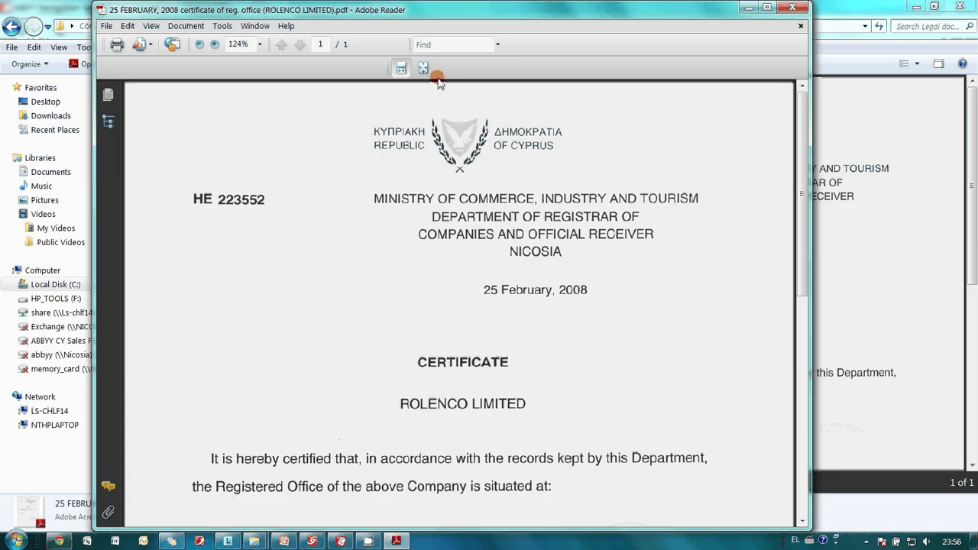
Step: Search the certificate PDF for 'Orfeos' to confirm its text is searchable
click(448, 45)
text(Orfeos)
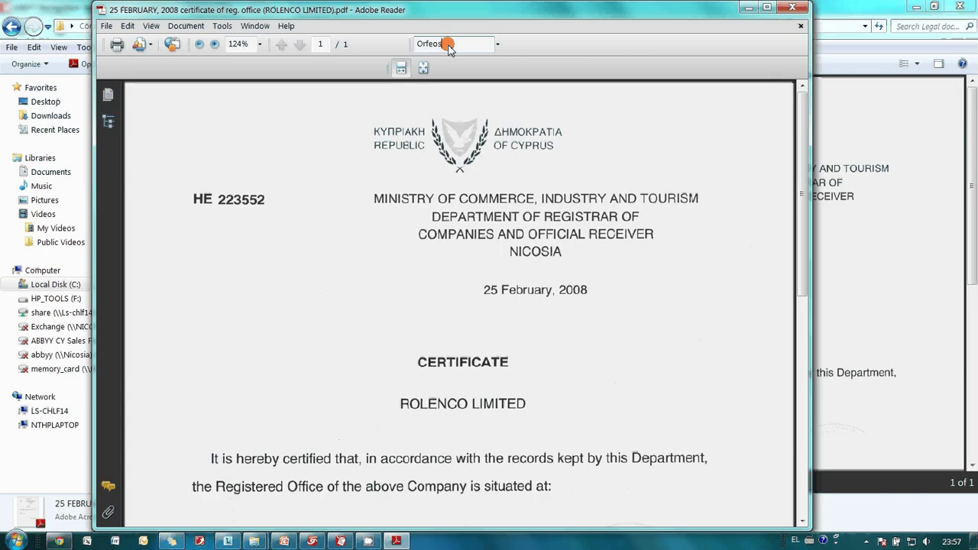
key(Return)
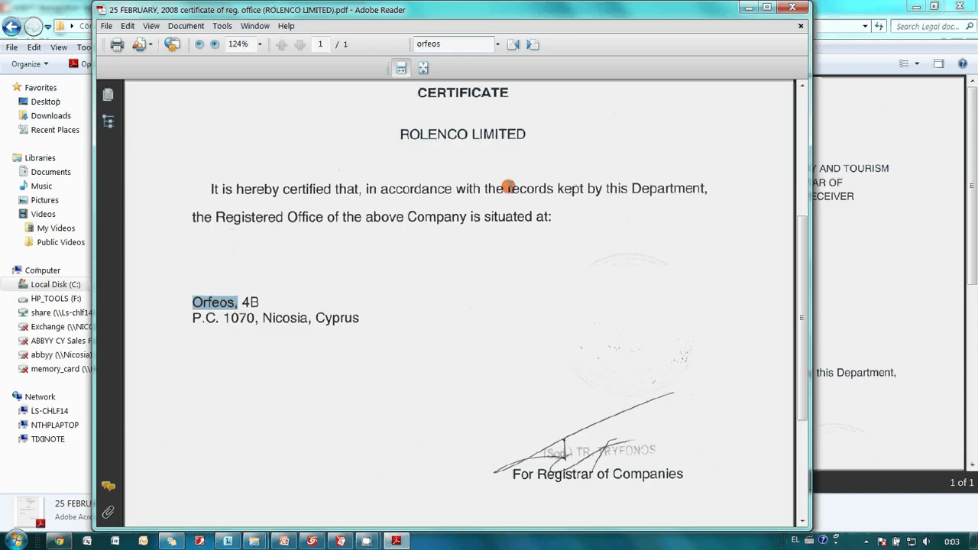
Step: Close the PDF, then search COMPANY_ARCHIVE for 'water board' plus the payer's name and select the bill
click(792, 8)
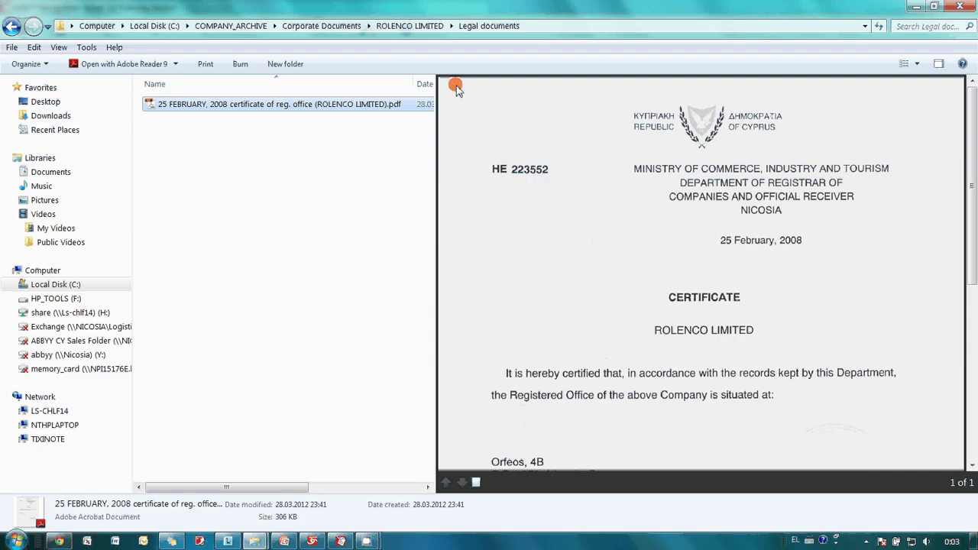
click(247, 27)
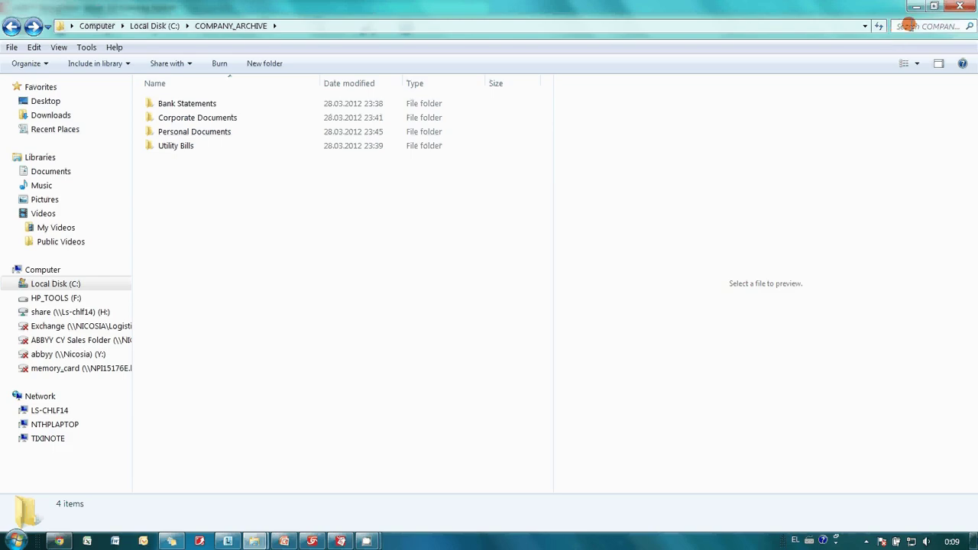
click(908, 26)
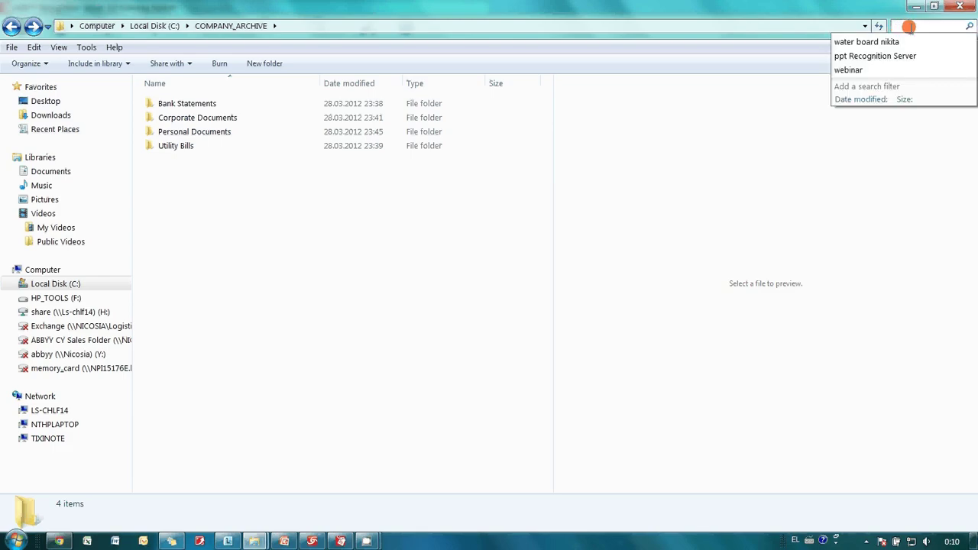
text(water board nikit)
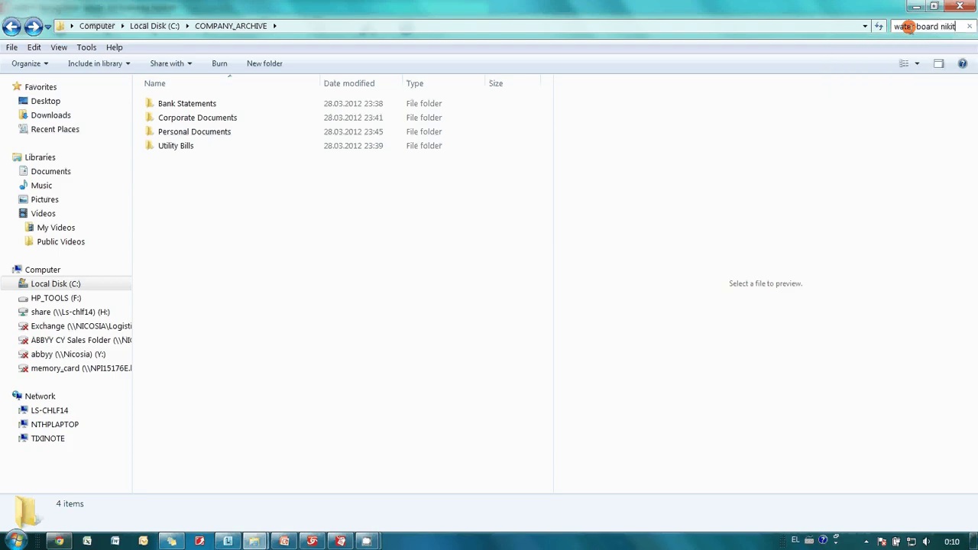
text(a)
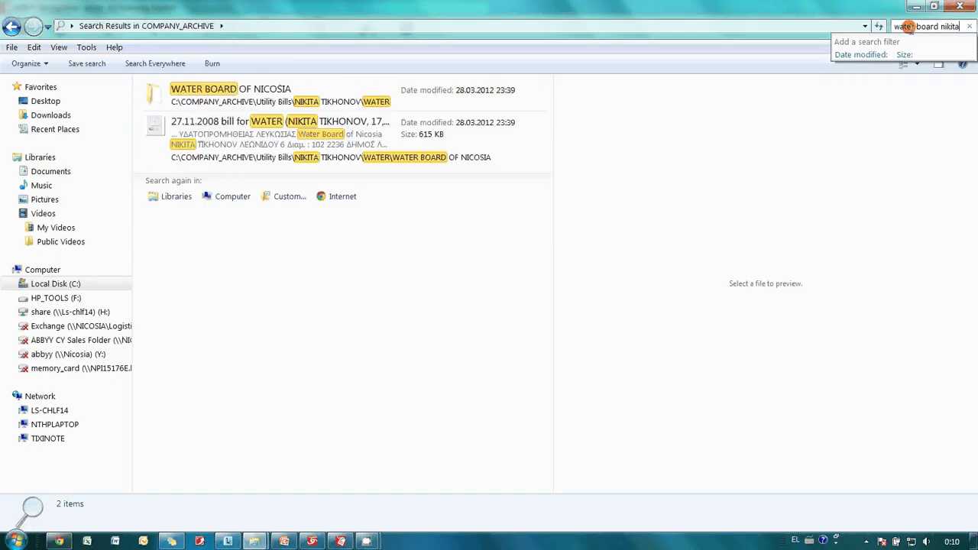
click(380, 145)
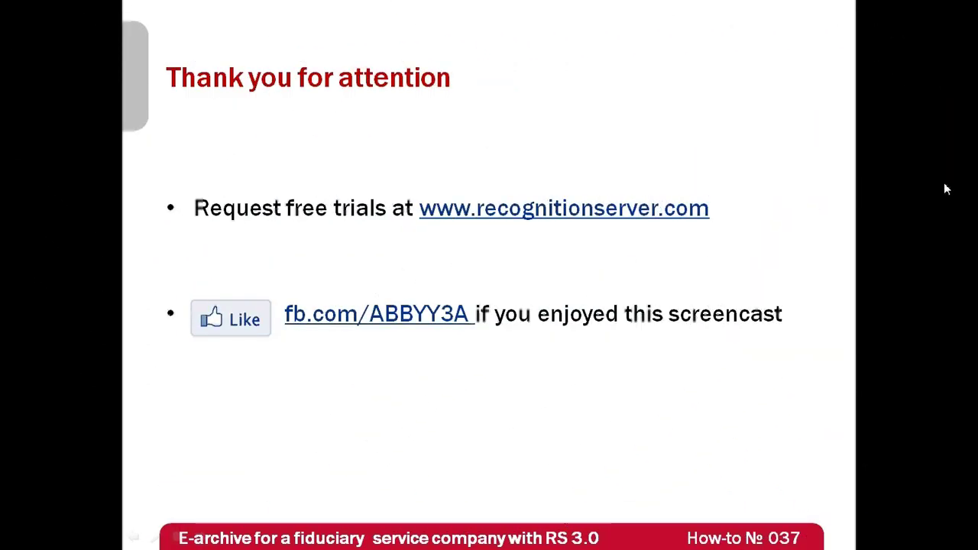